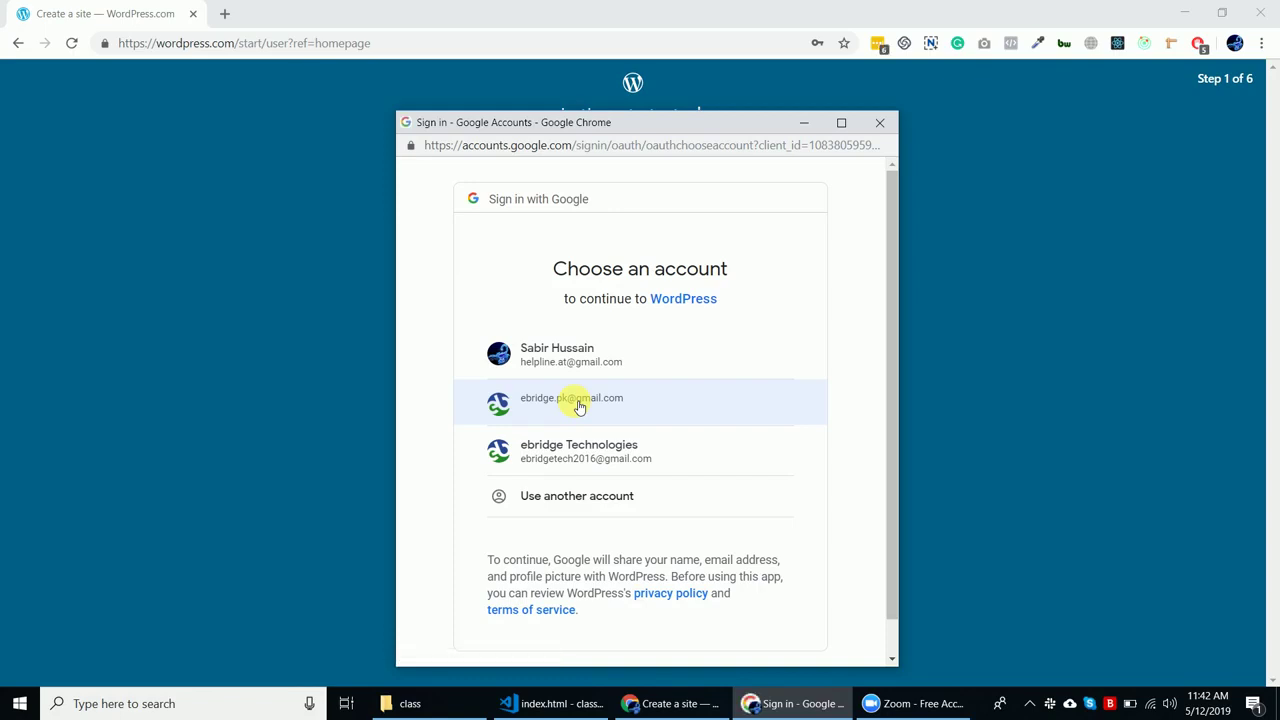
Step: Sign in with the existing ebridge Google account that shows no display name and choose Blog as the site type
click(578, 404)
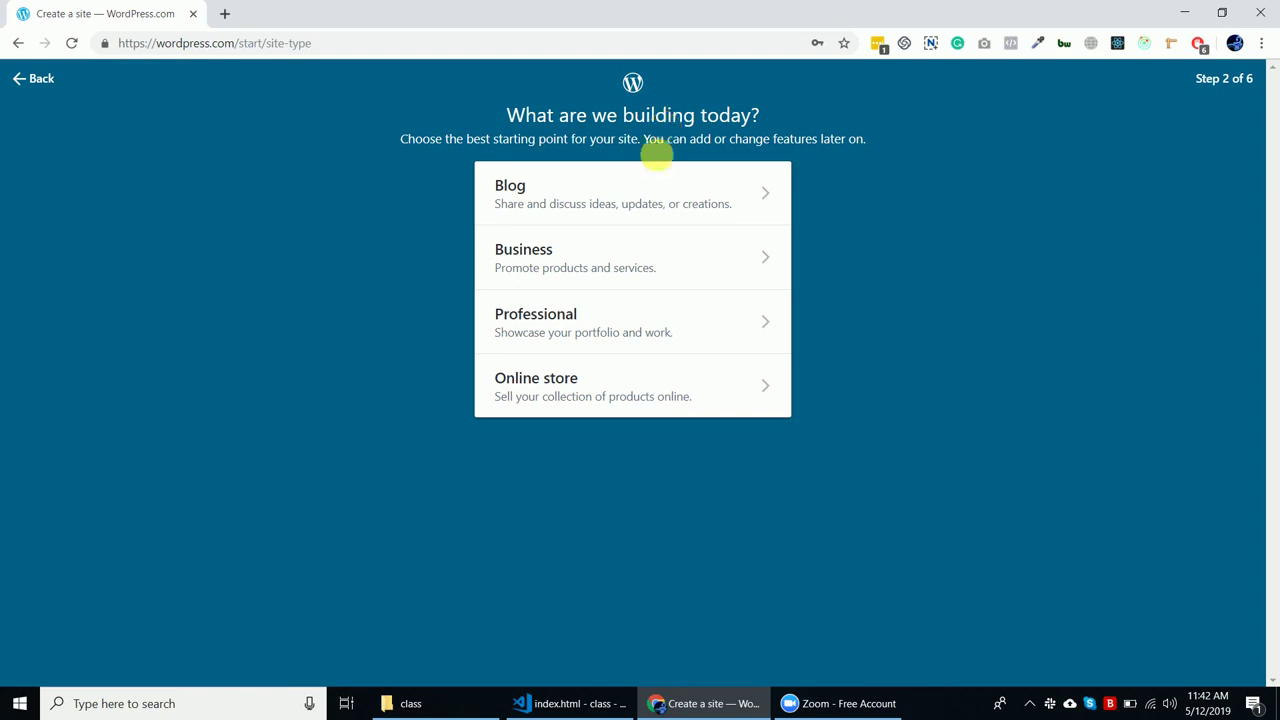
click(660, 203)
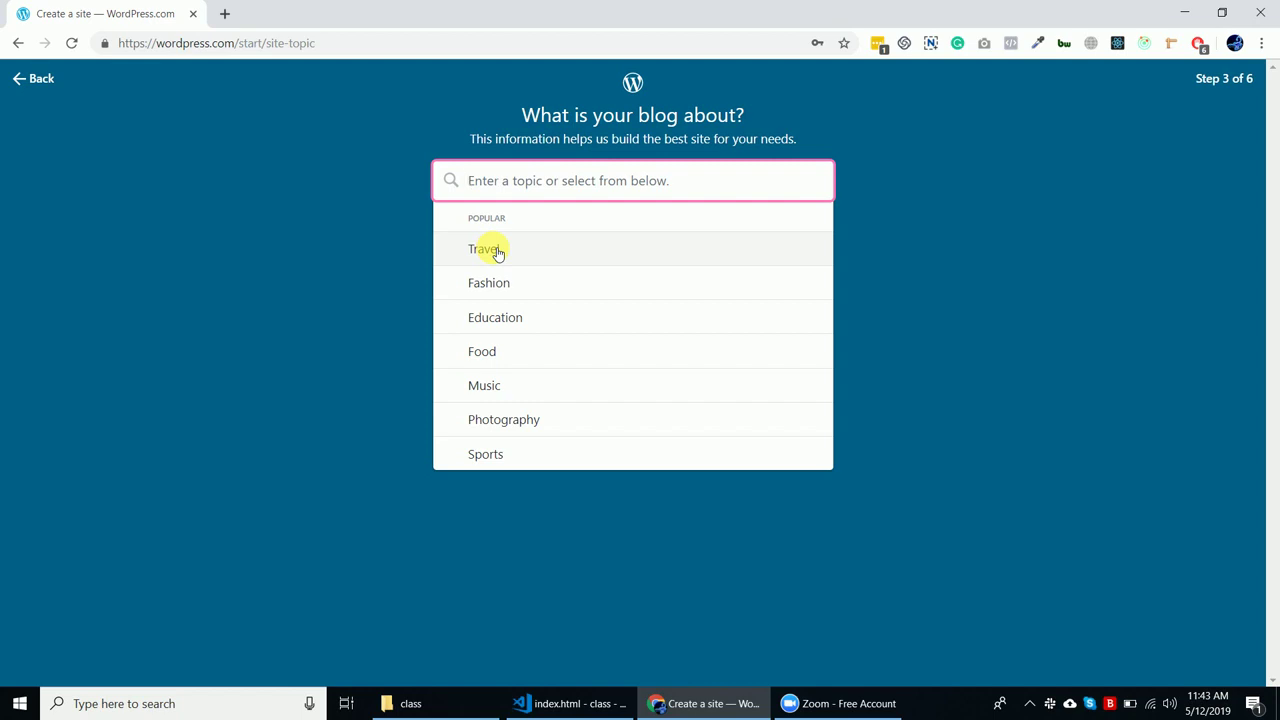
Step: Set the blog's topic to Education and name the site wordpressclass
click(500, 318)
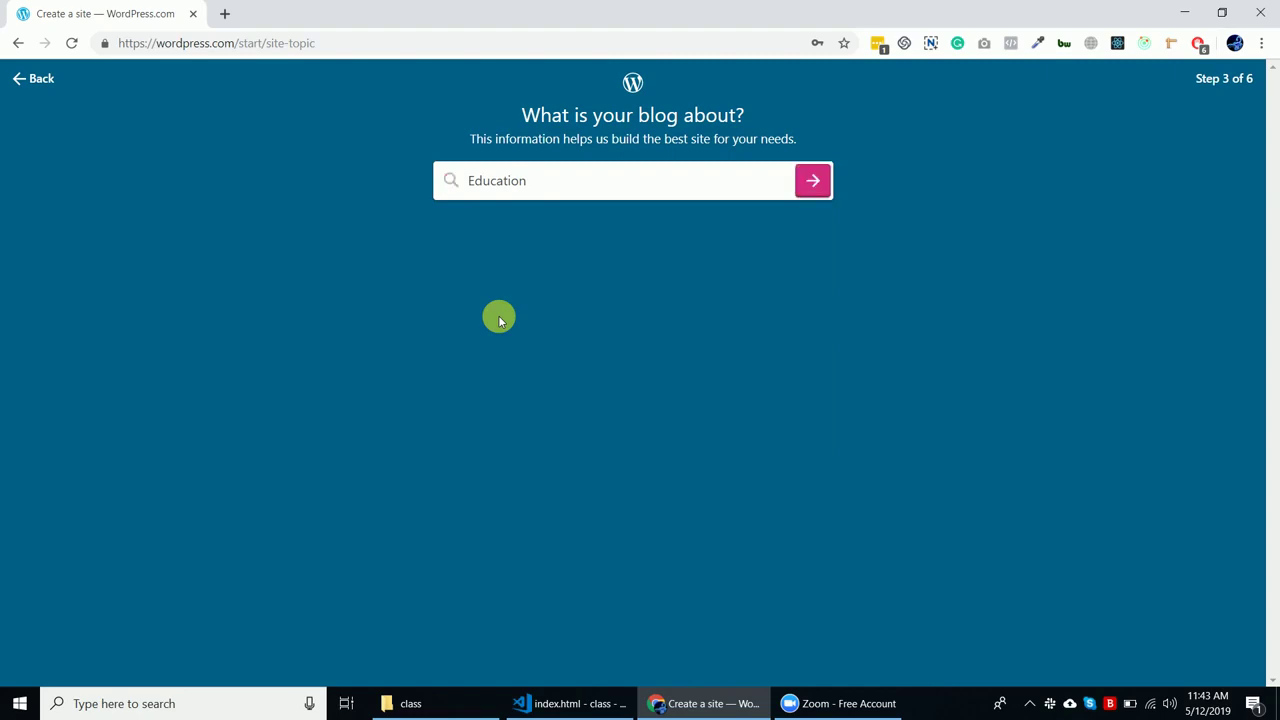
click(812, 183)
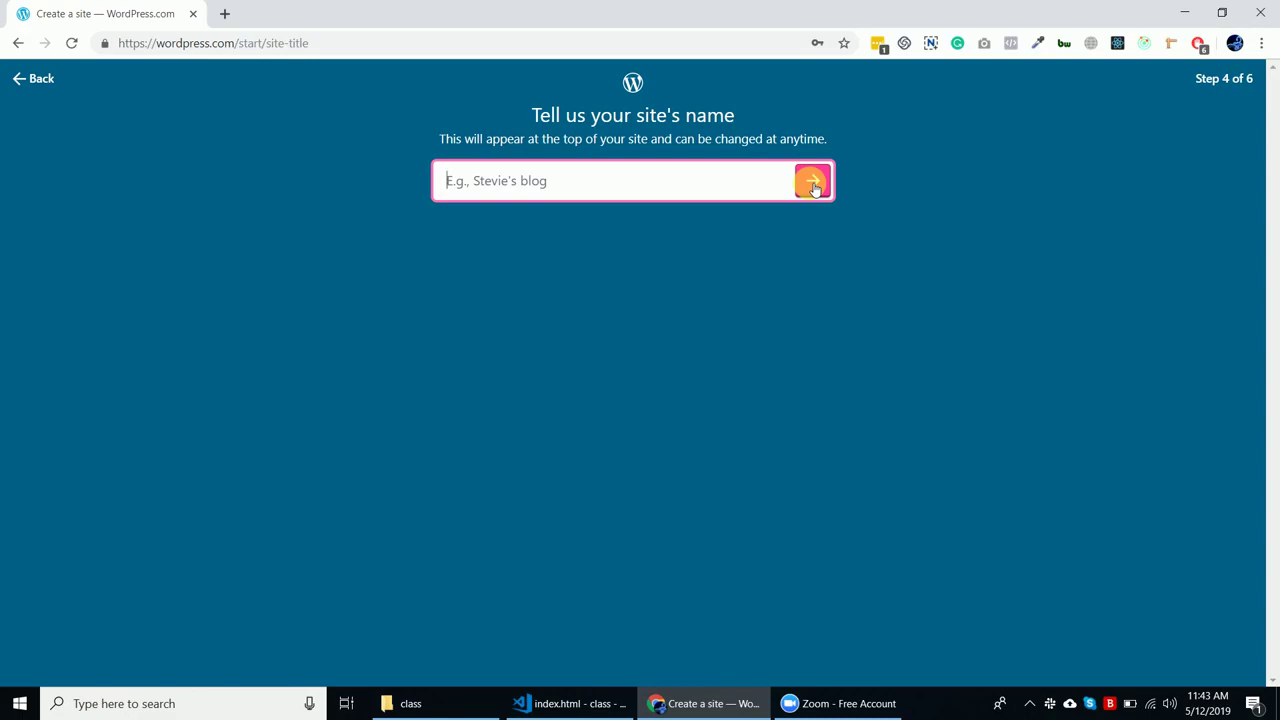
text(wordpressclass)
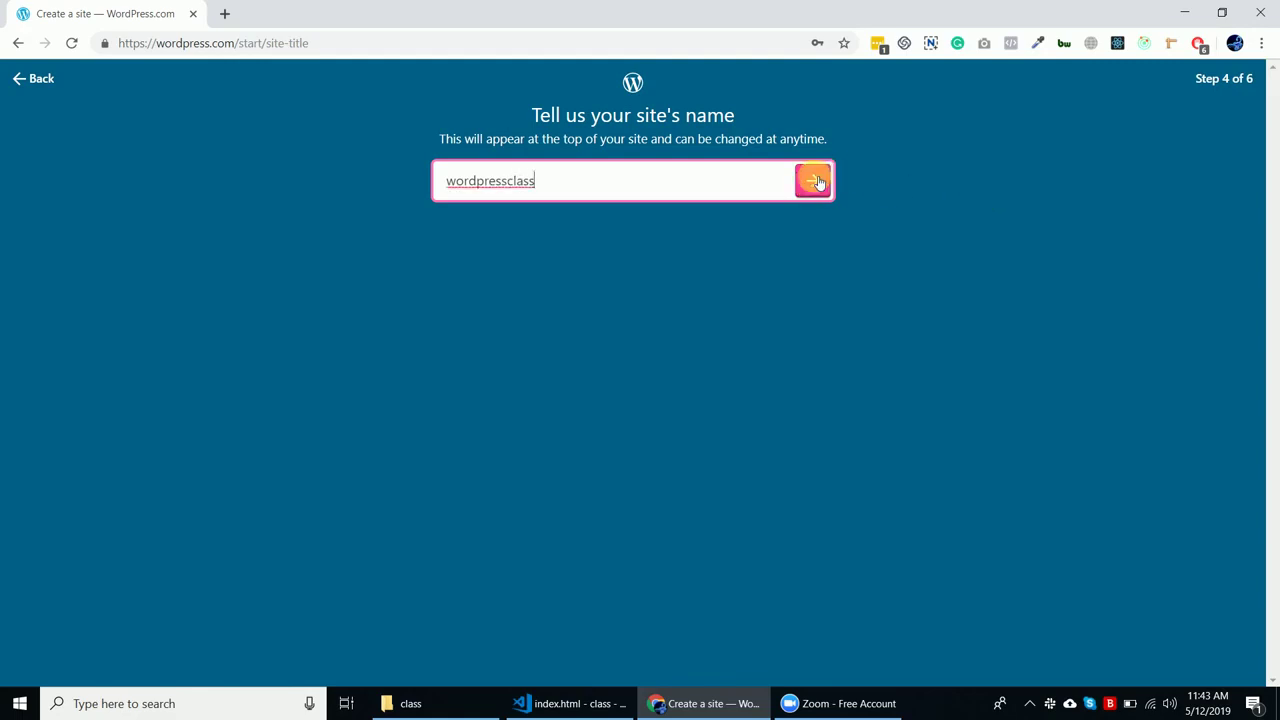
click(815, 182)
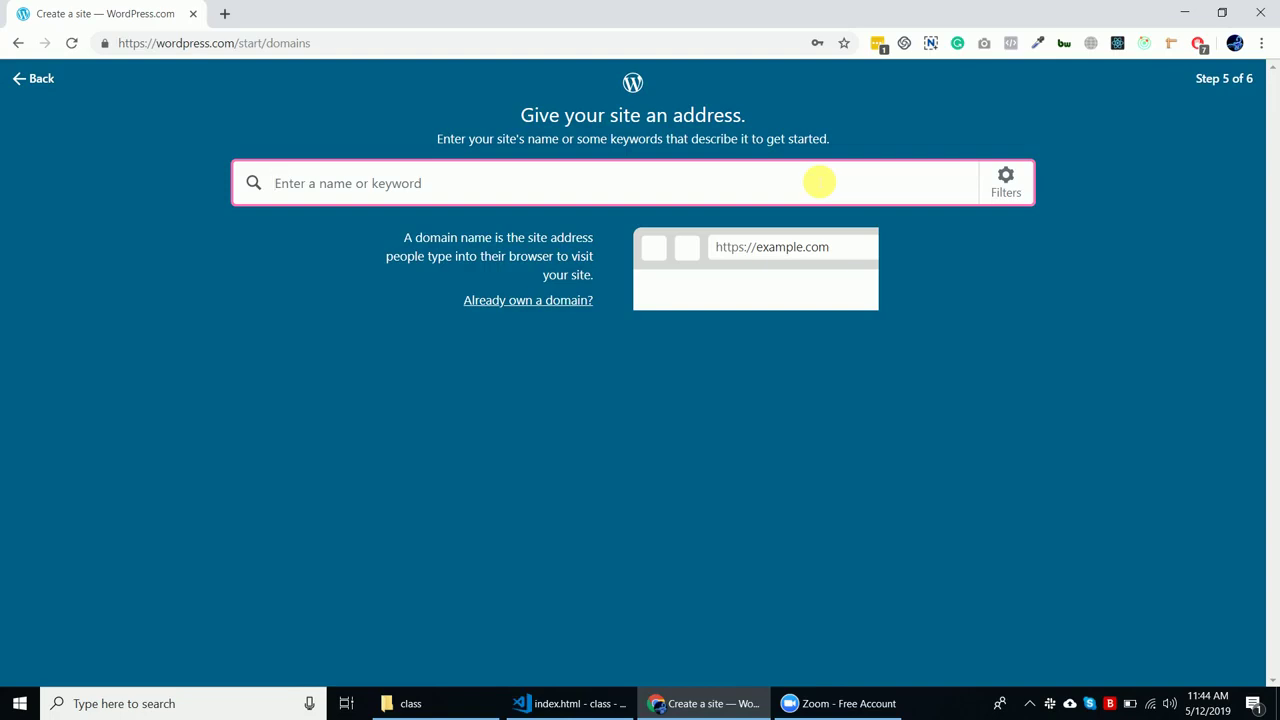
Step: Search the available site addresses for wordpressclass and look through the suggested domains and their prices
text(wordpr)
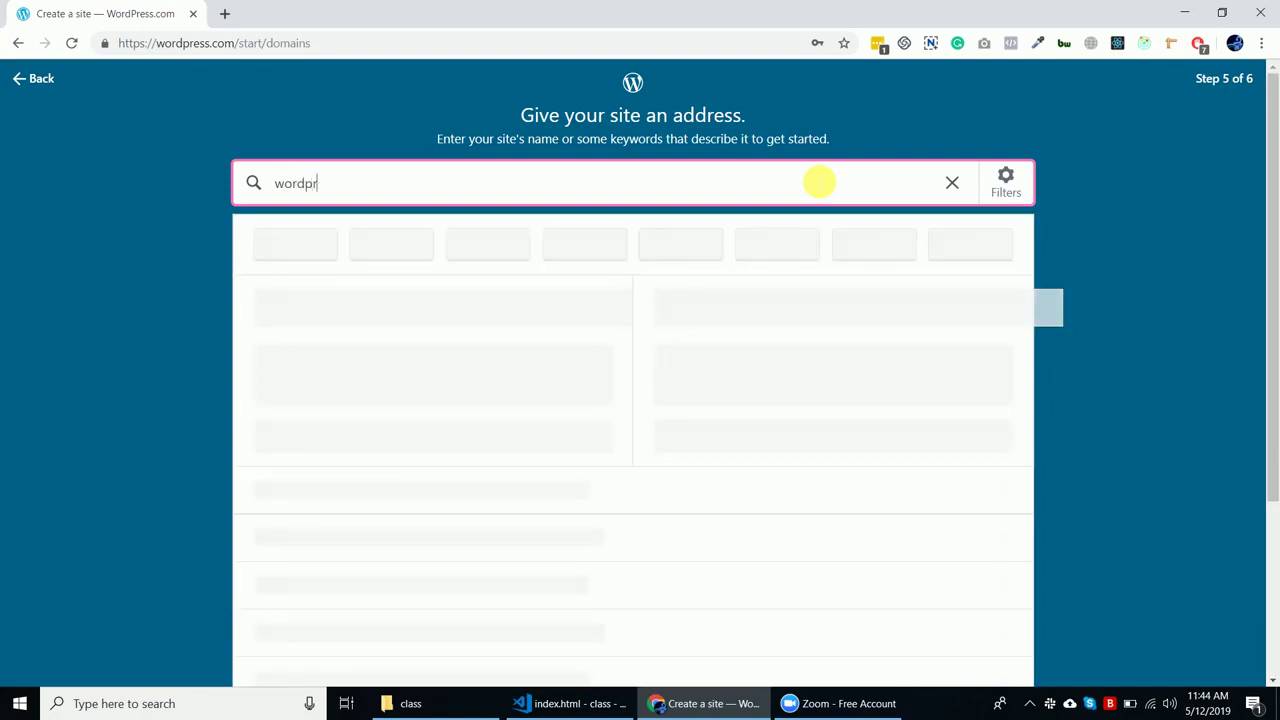
text(essclass)
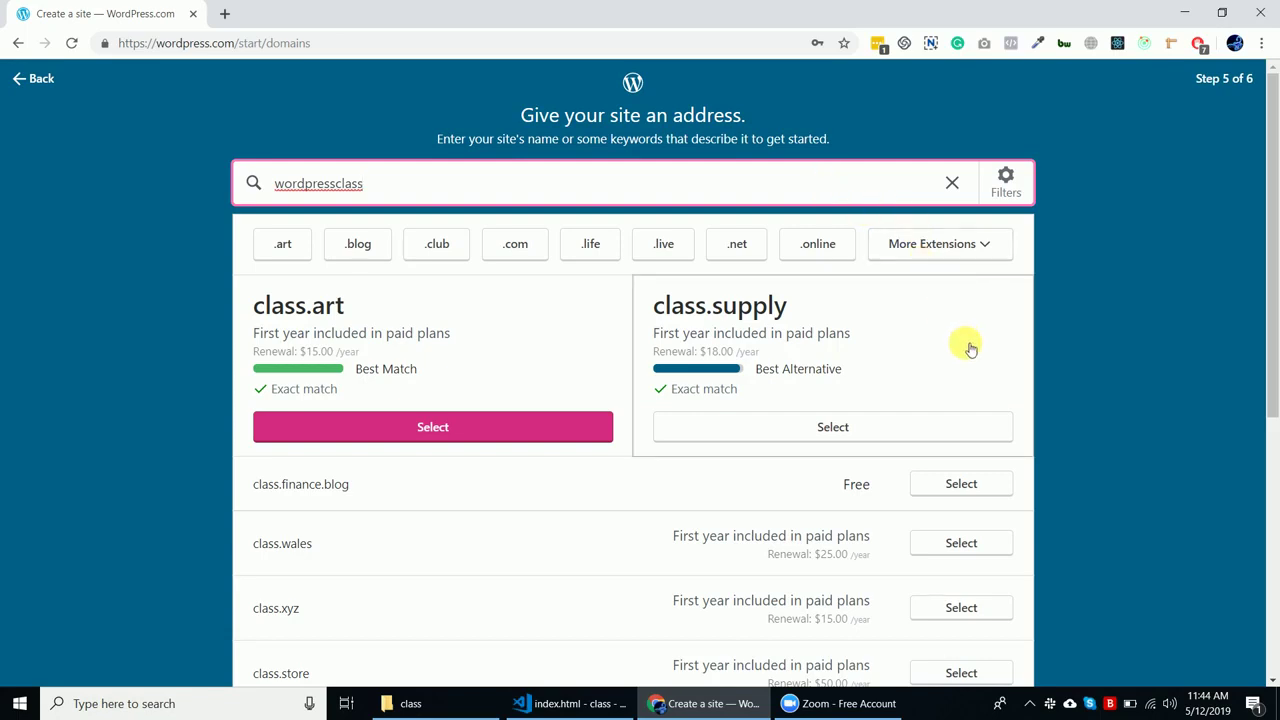
scroll(989, 357, down, 1)
scroll(989, 357, down, 1)
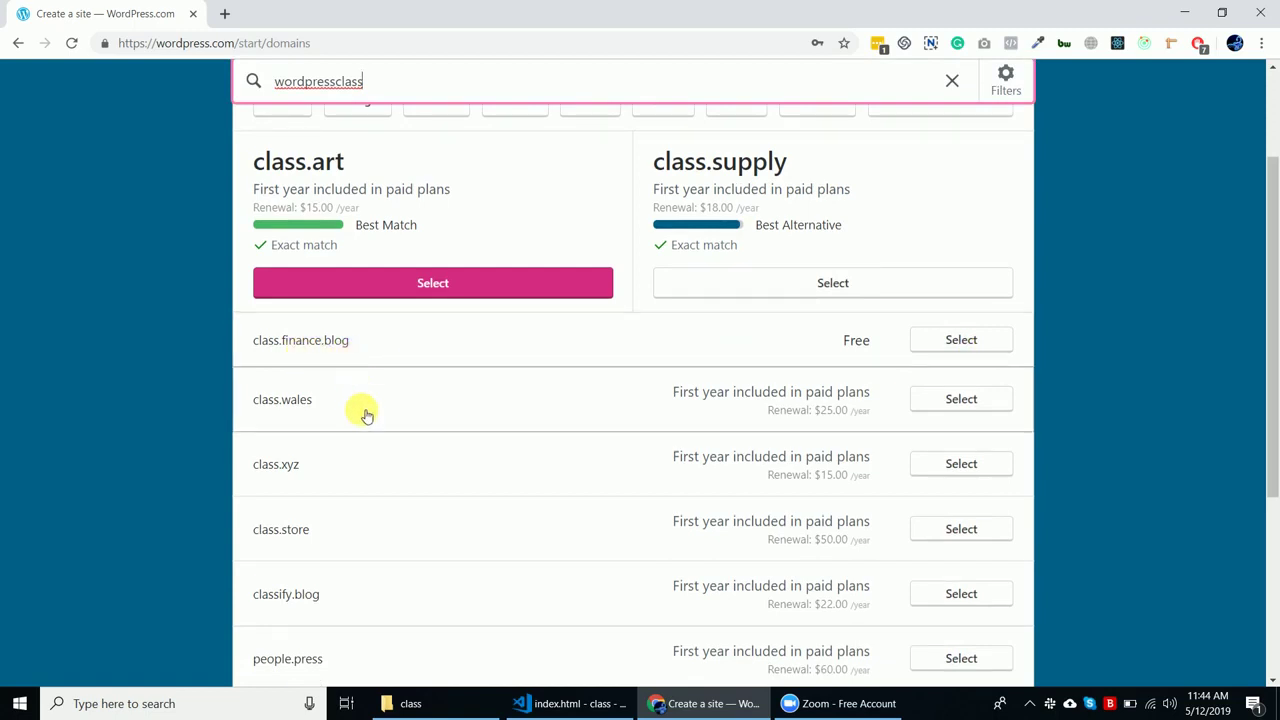
scroll(379, 455, down, 1)
scroll(381, 457, down, 3)
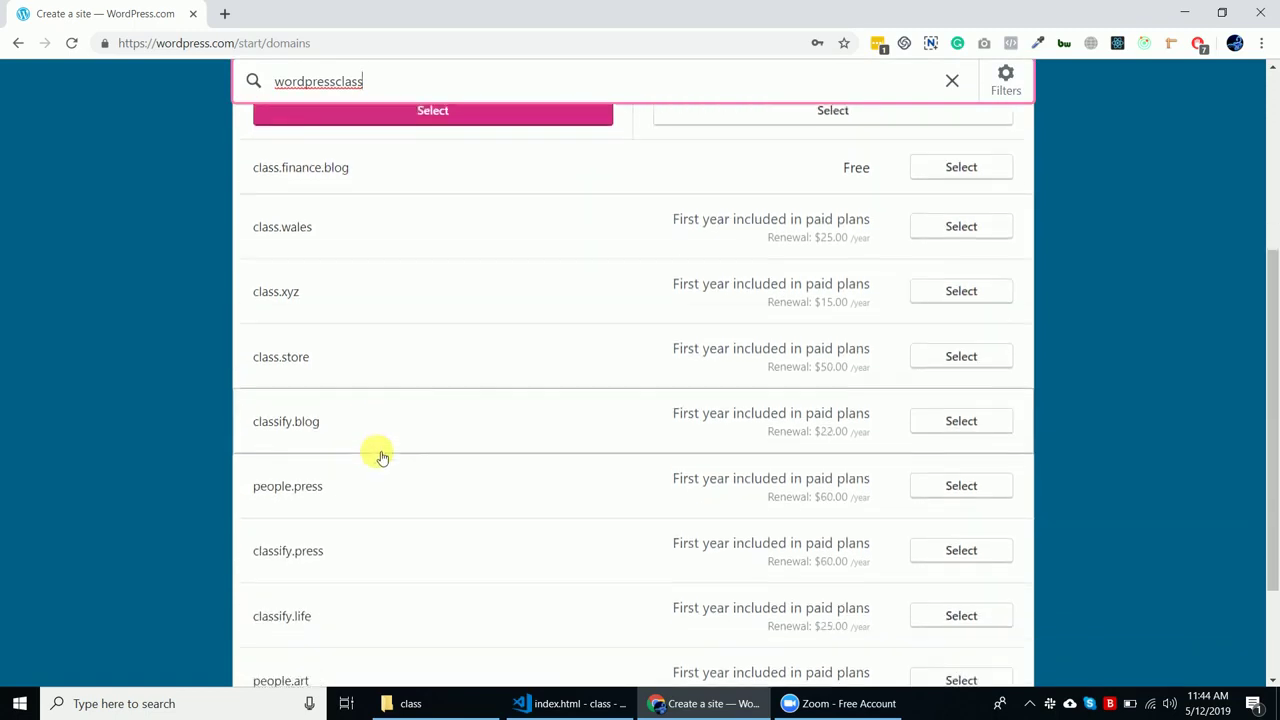
scroll(379, 455, up, 3)
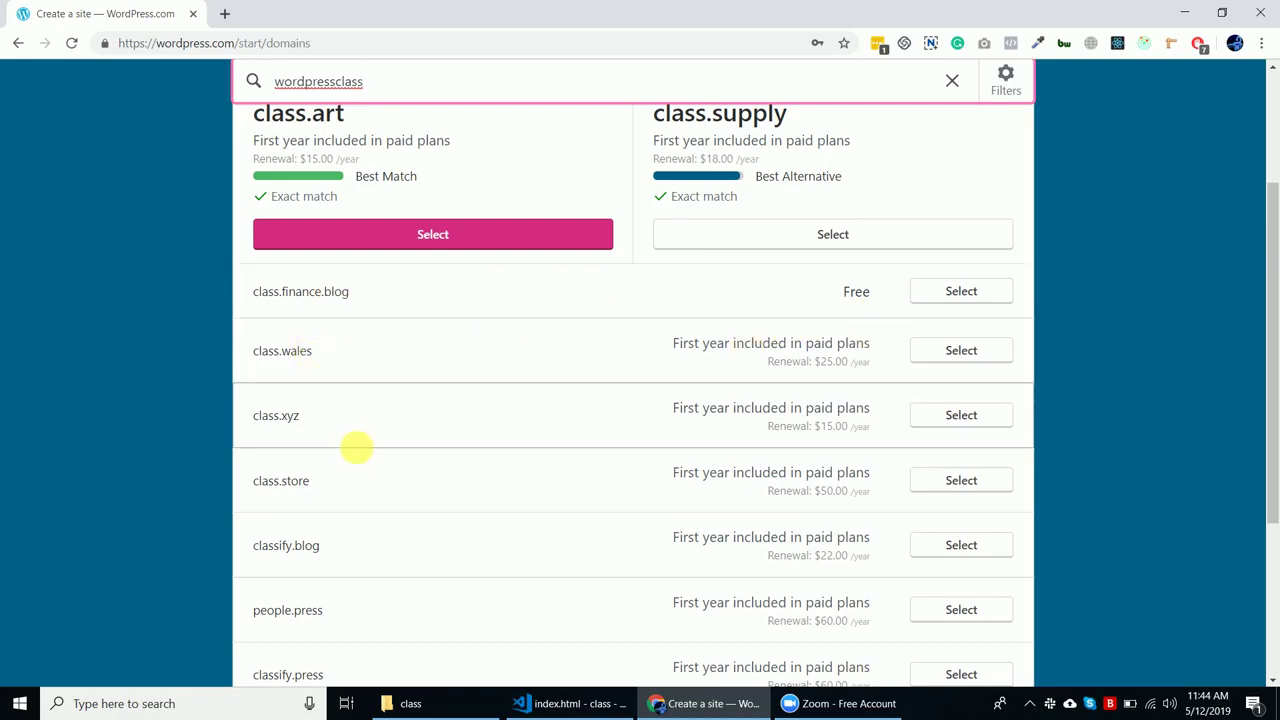
scroll(366, 463, down, 2)
scroll(366, 463, down, 2)
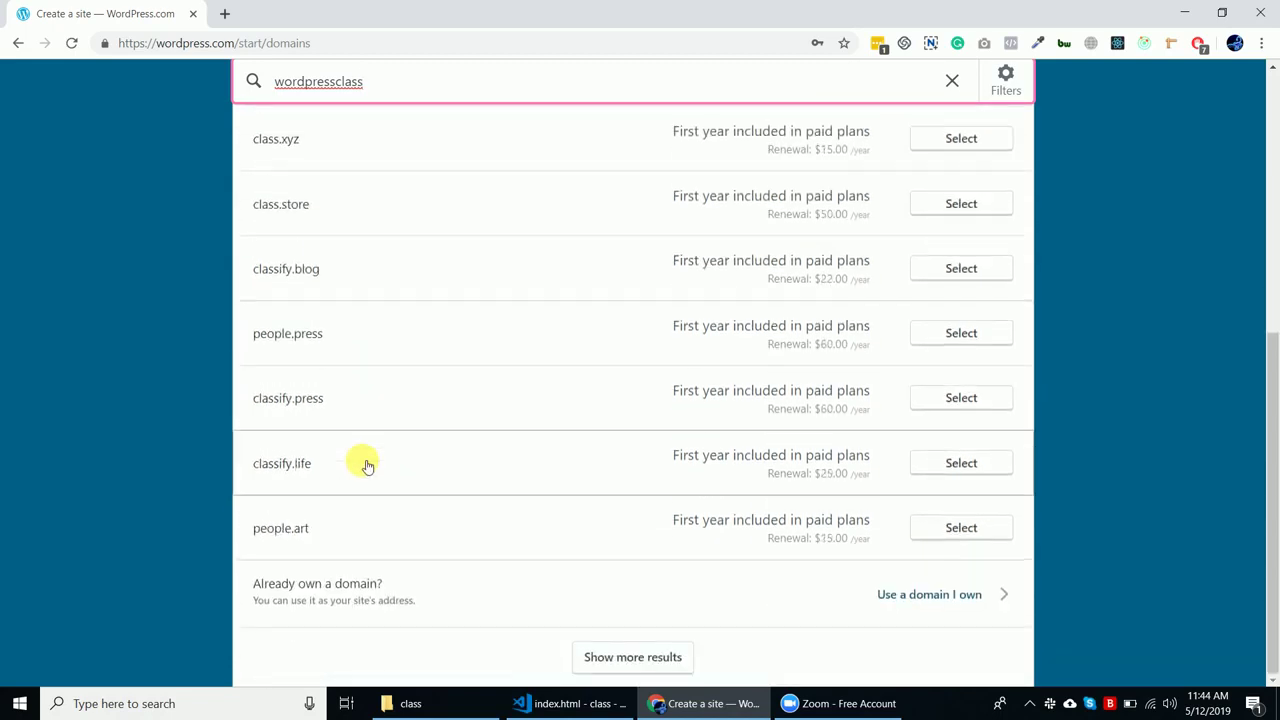
scroll(366, 463, up, 7)
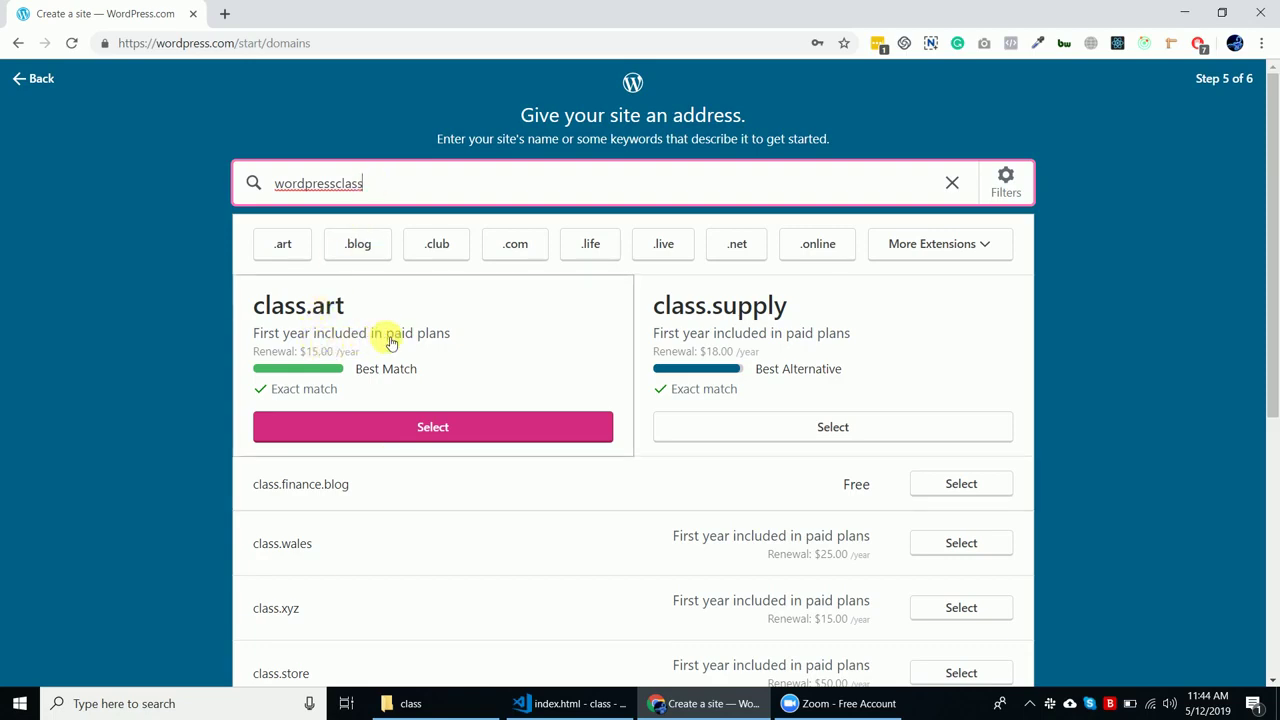
Step: Replace the address search with wbclass, and clear the search term again
drag(378, 188, 276, 188)
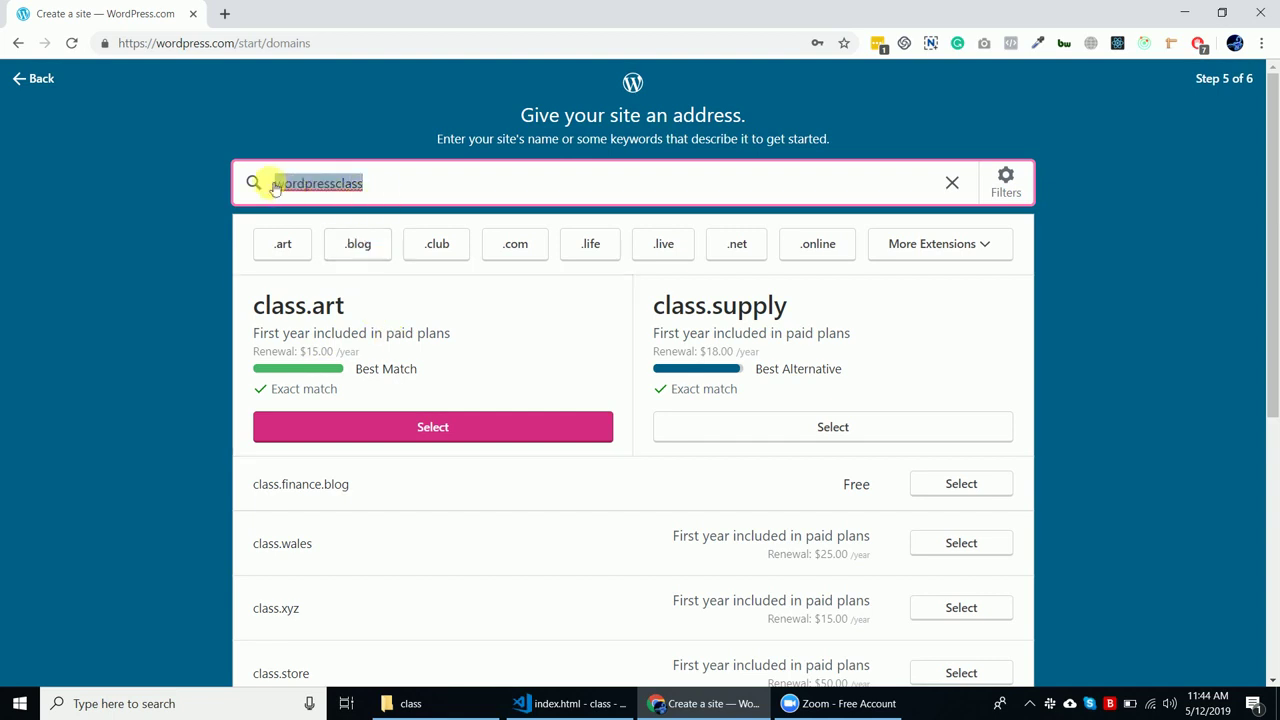
key(BackSpace)
text(club)
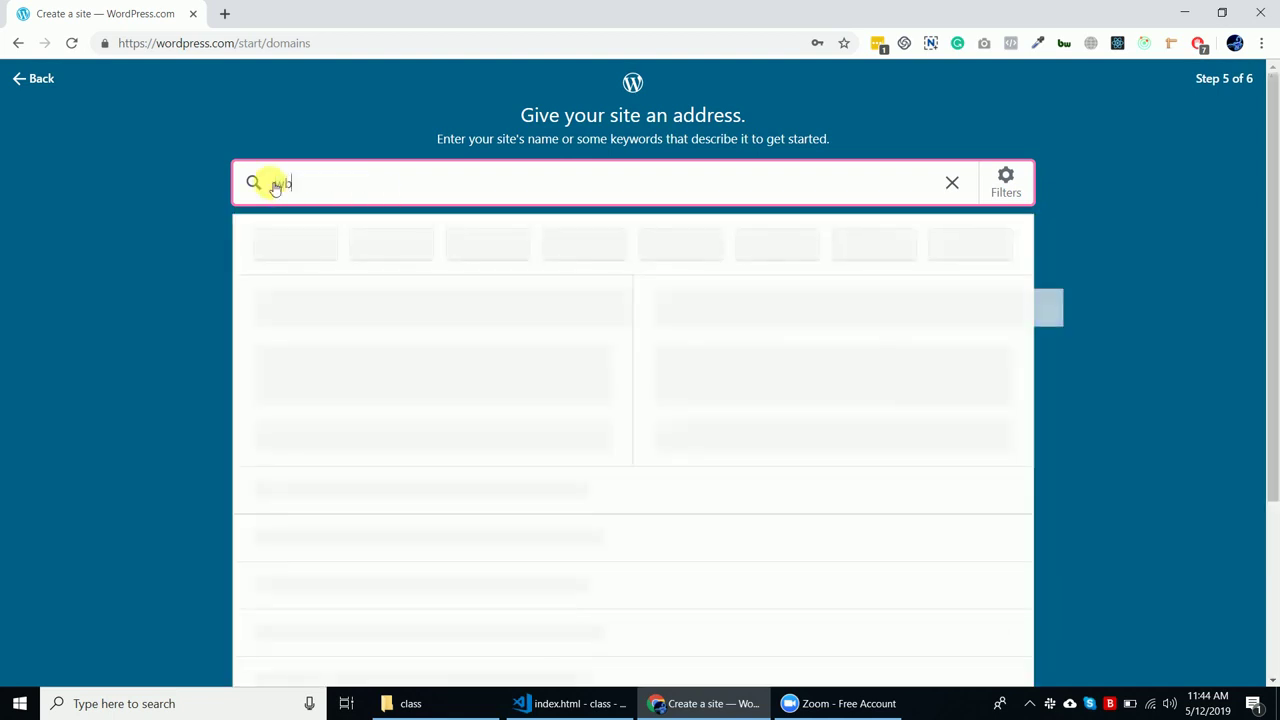
text(class)
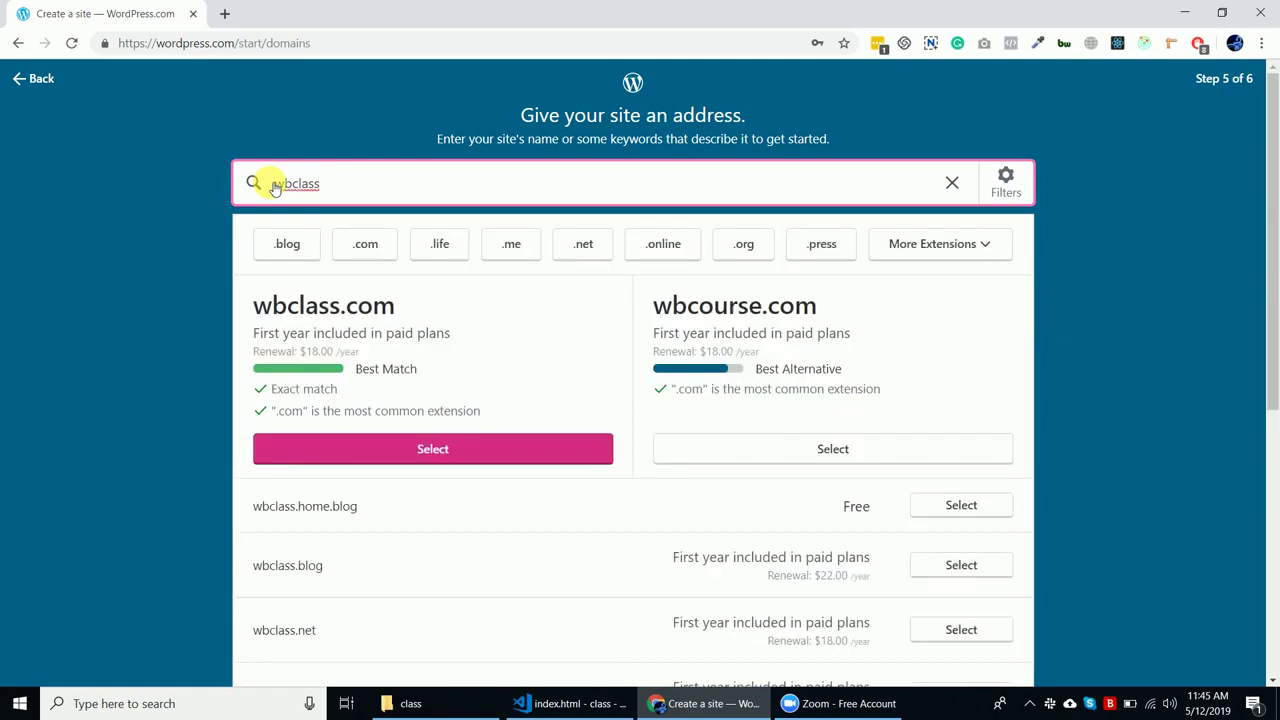
key(BackSpace)
key(BackSpace)
key(BackSpace)
key(BackSpace)
key(BackSpace)
key(BackSpace)
key(BackSpace)
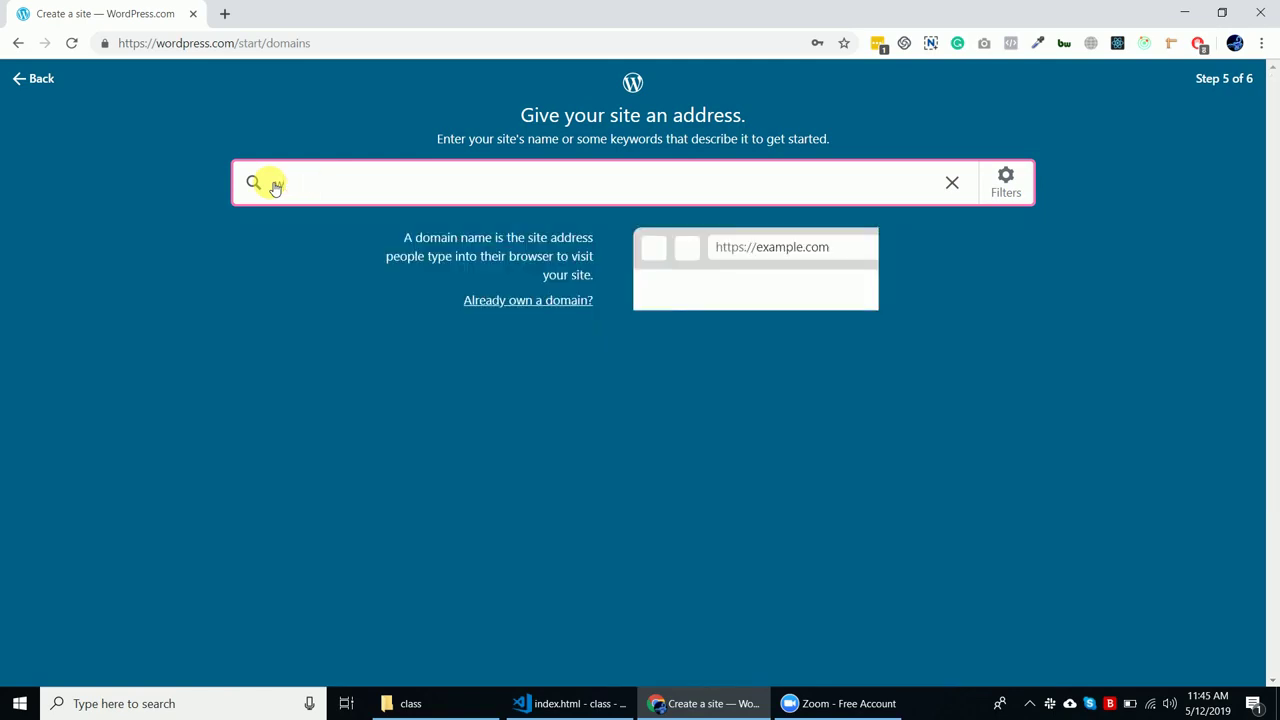
Step: Search the site addresses for wpclass and select the free address wpclass.home.blog
text(wpclass)
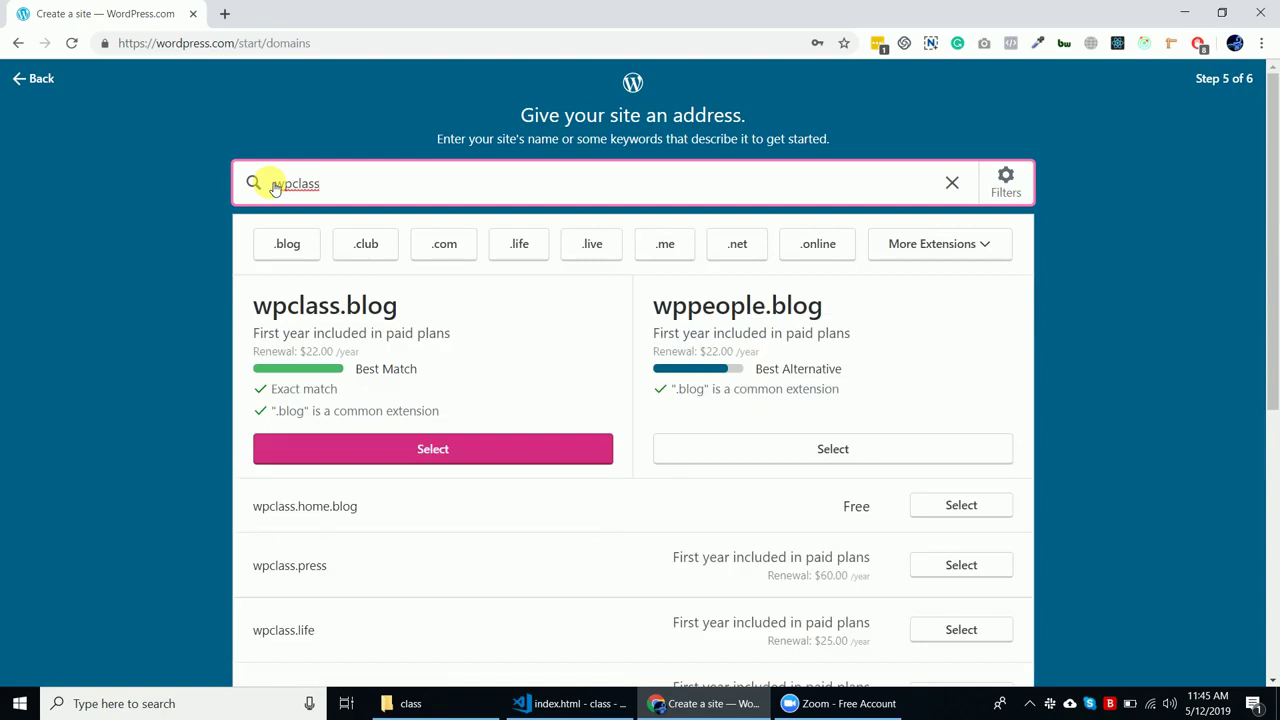
scroll(960, 421, down, 1)
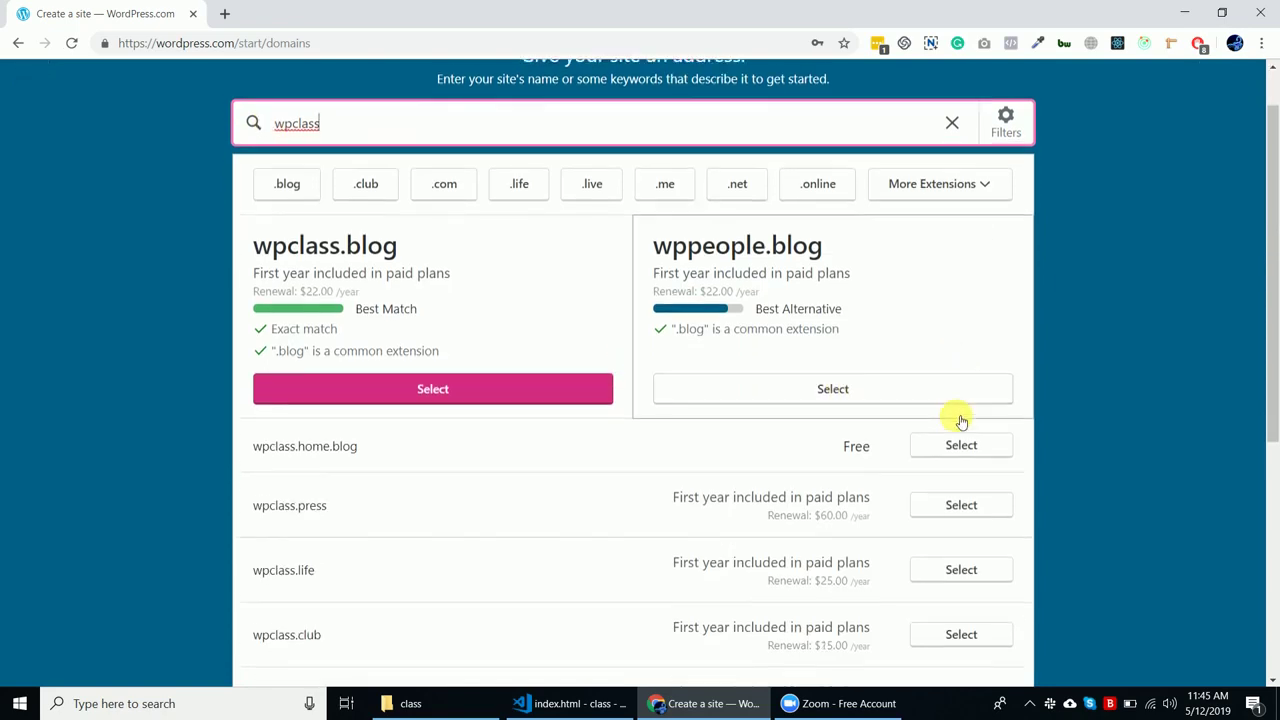
scroll(960, 421, down, 1)
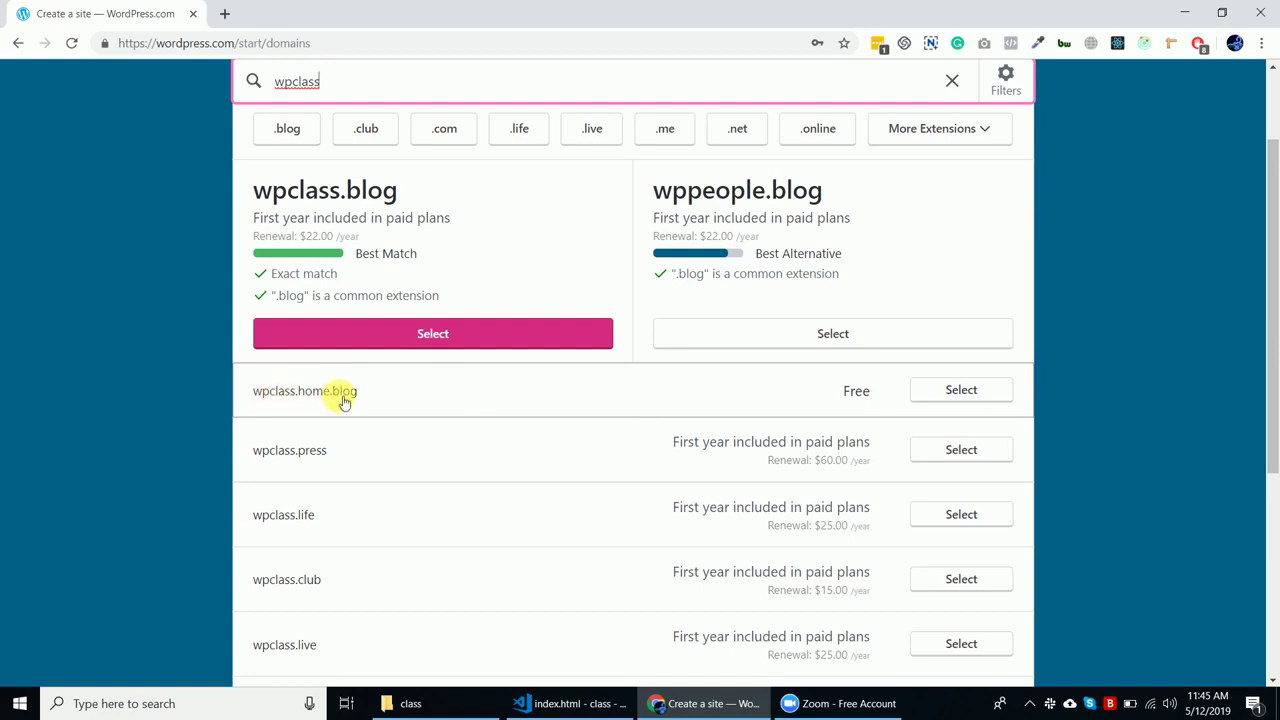
click(970, 396)
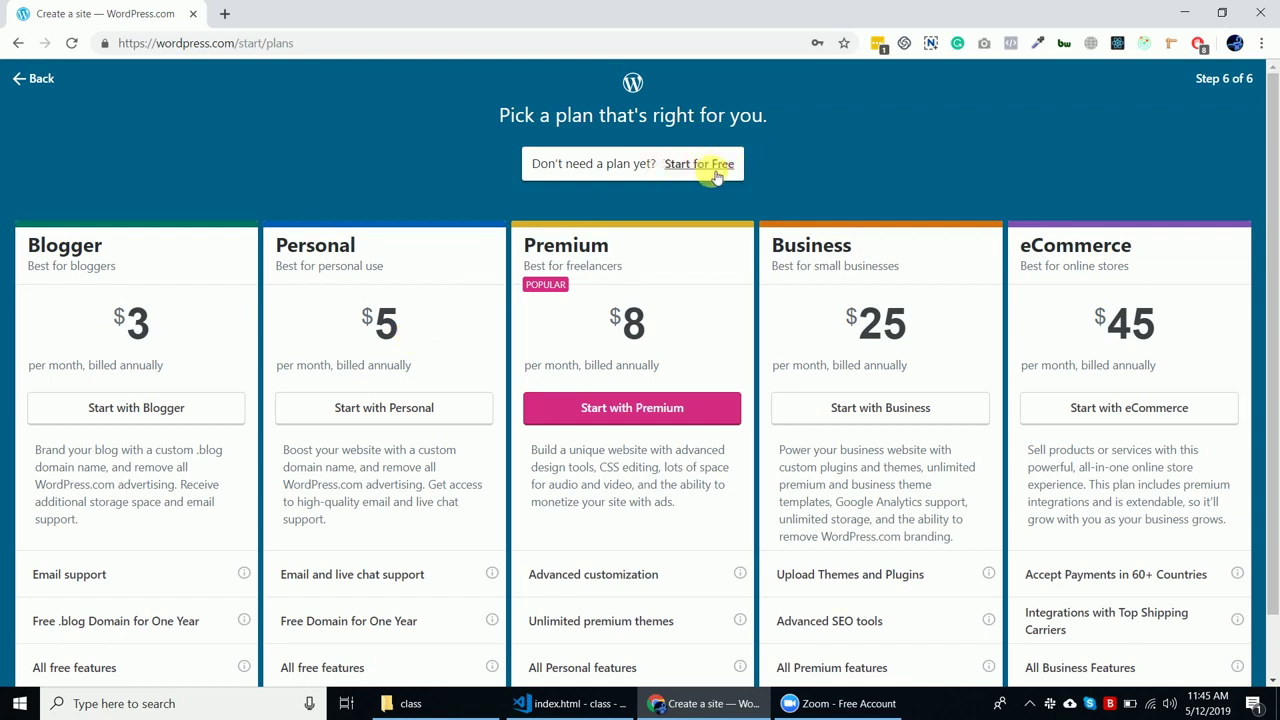
Step: Review the paid plans and start the site with the free option
scroll(714, 168, down, 2)
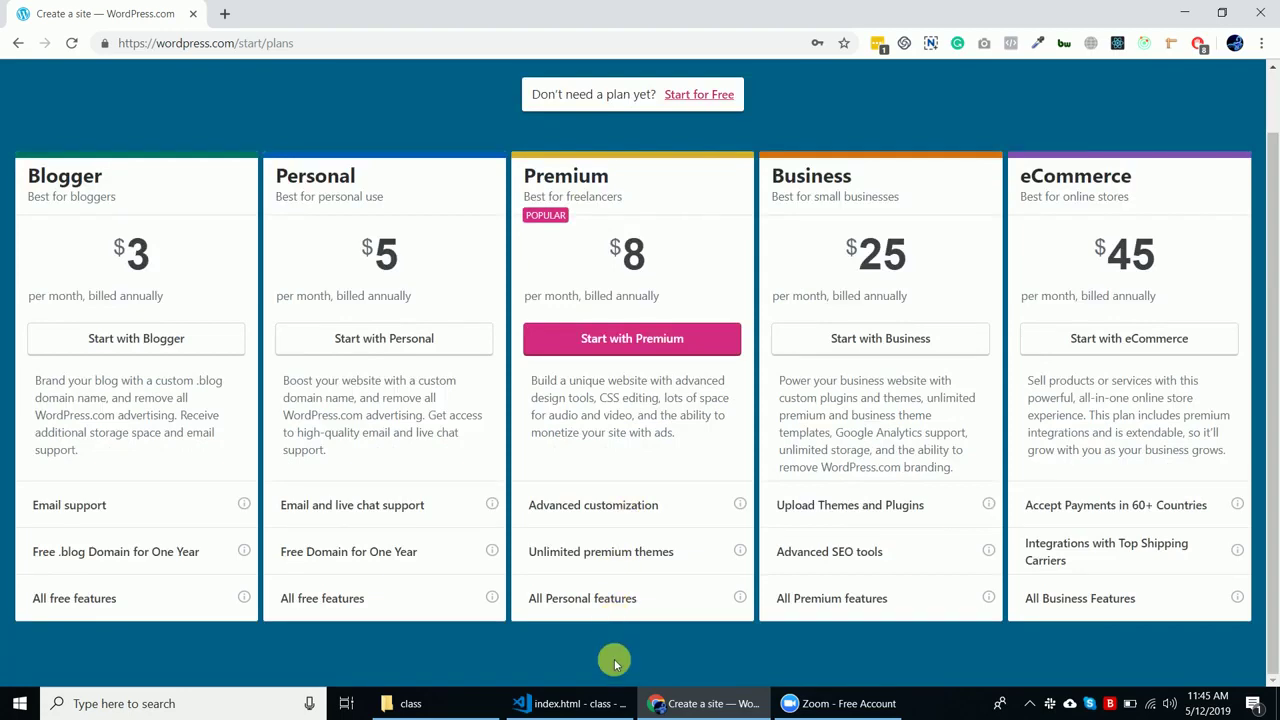
scroll(694, 250, up, 2)
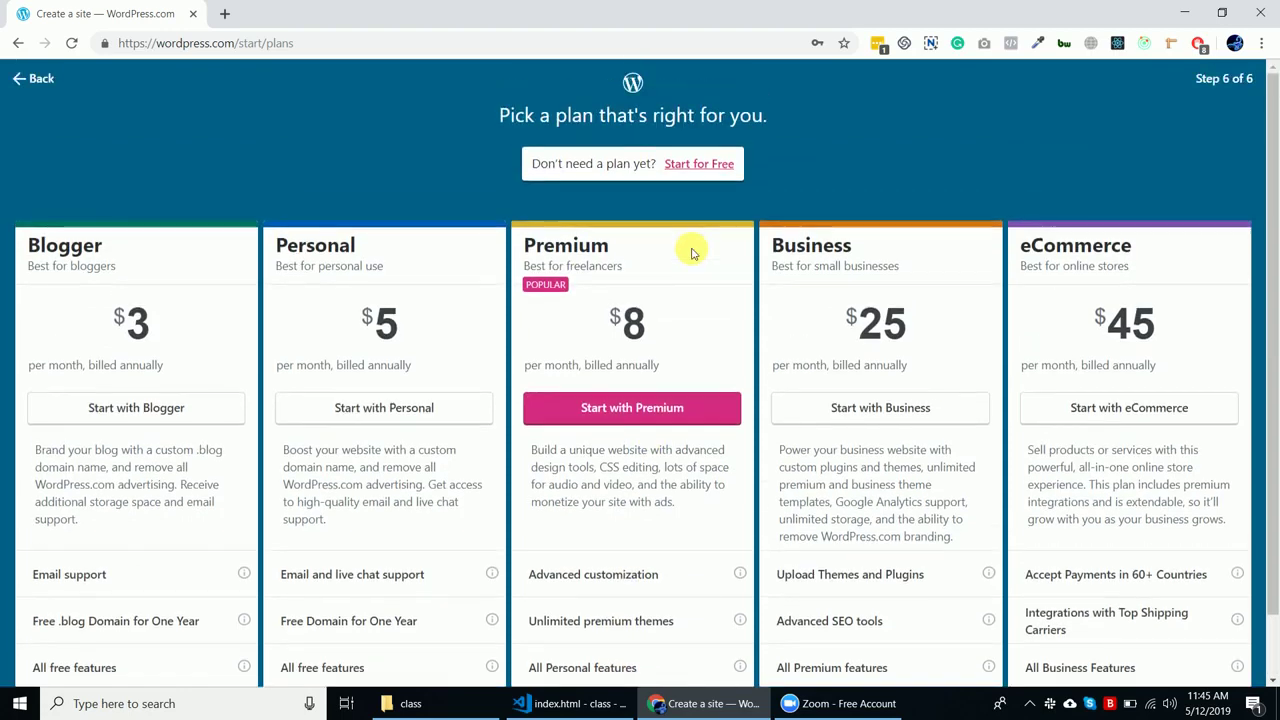
click(700, 165)
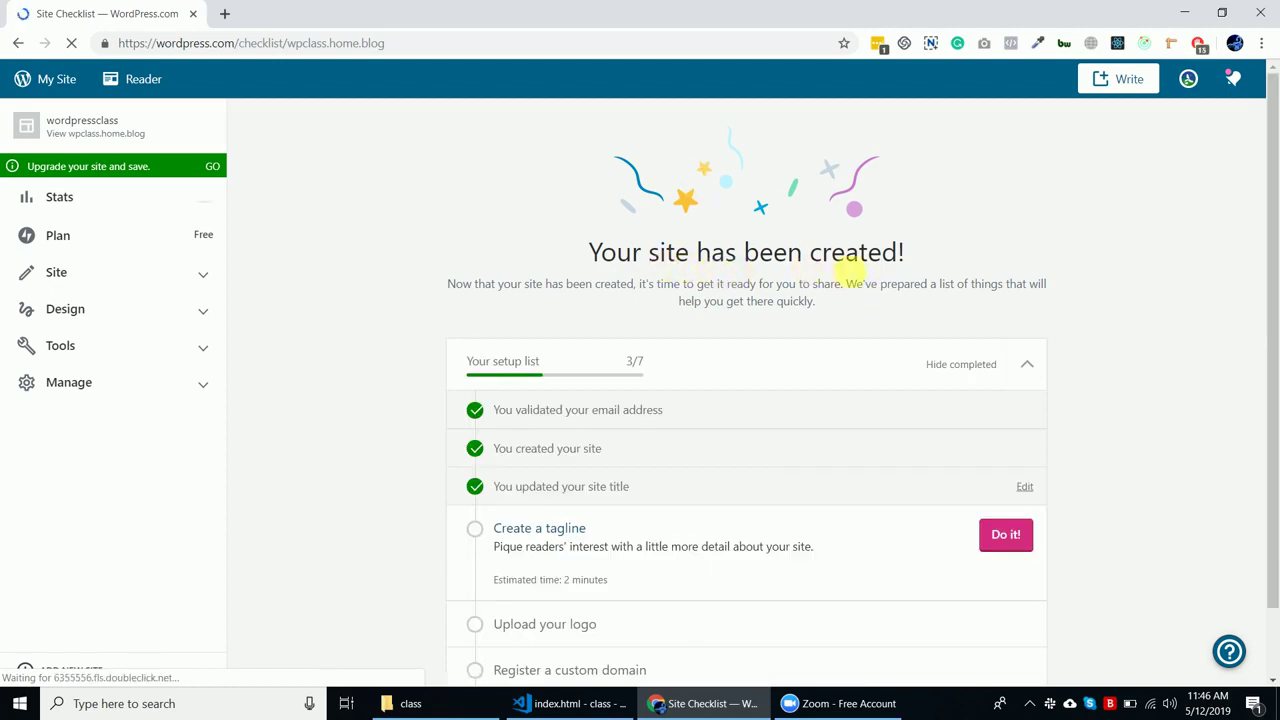
Step: Open the tagline task from the setup list and change the site title to "Wordpress Class"
scroll(869, 273, down, 1)
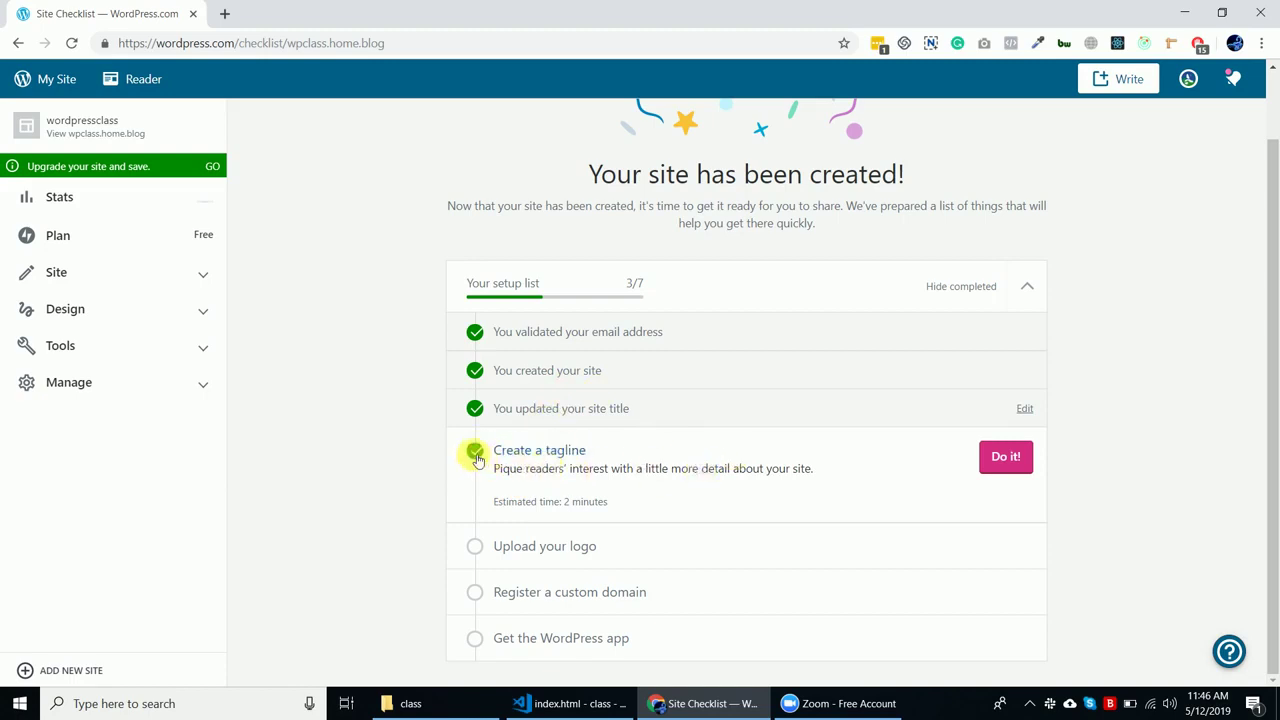
click(1003, 462)
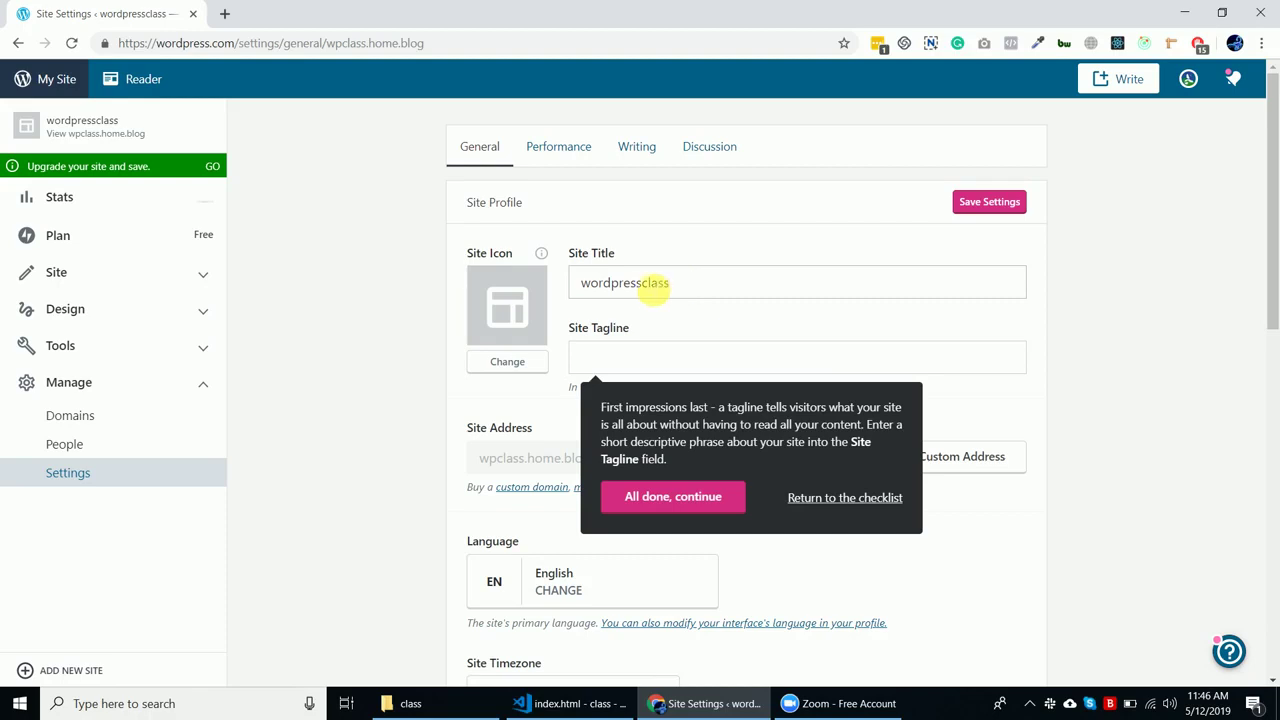
click(647, 285)
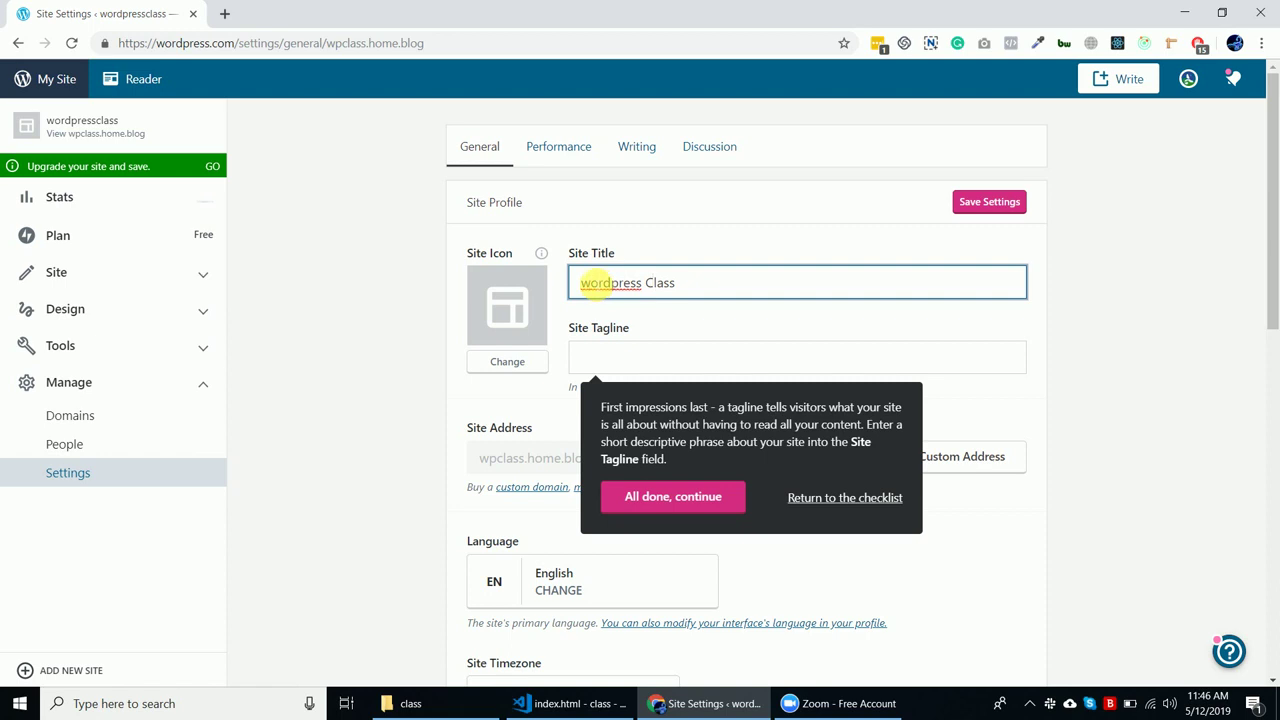
click(587, 284)
key(BackSpace)
text(W)
Step: Save "WordPress class for Students" as the site tagline and return to the setup checklist
click(625, 358)
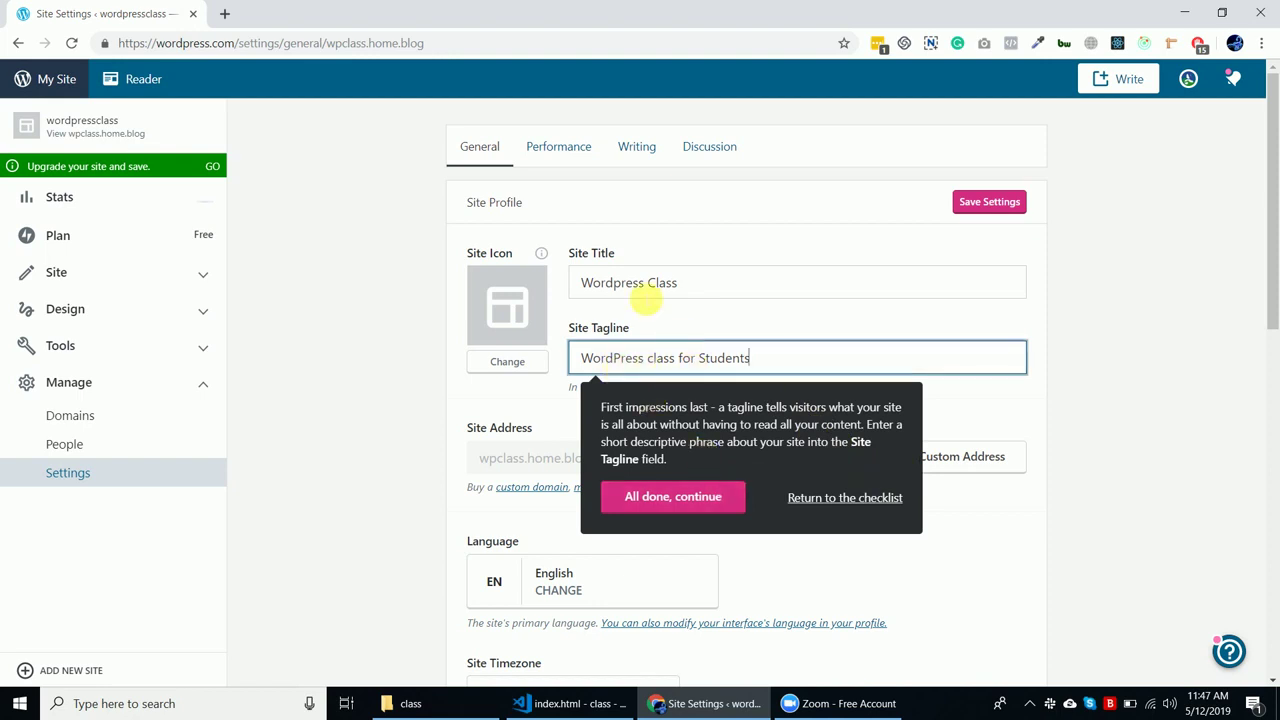
click(688, 506)
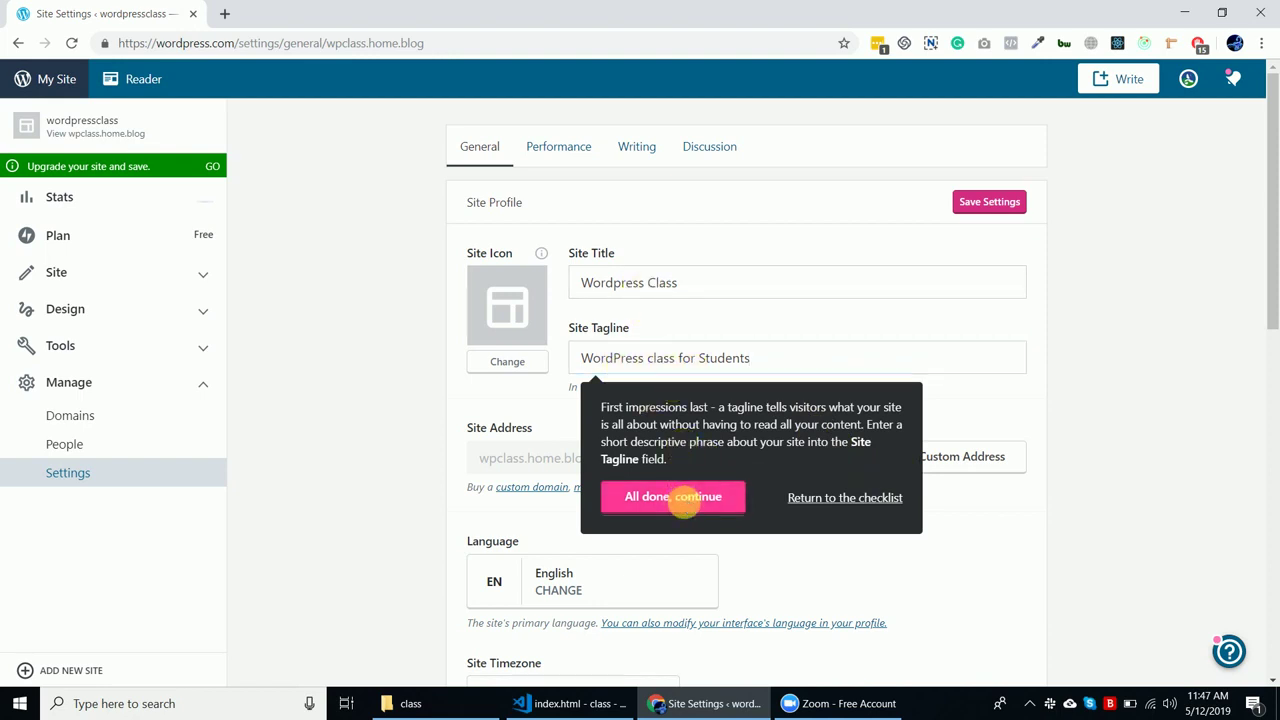
click(1008, 205)
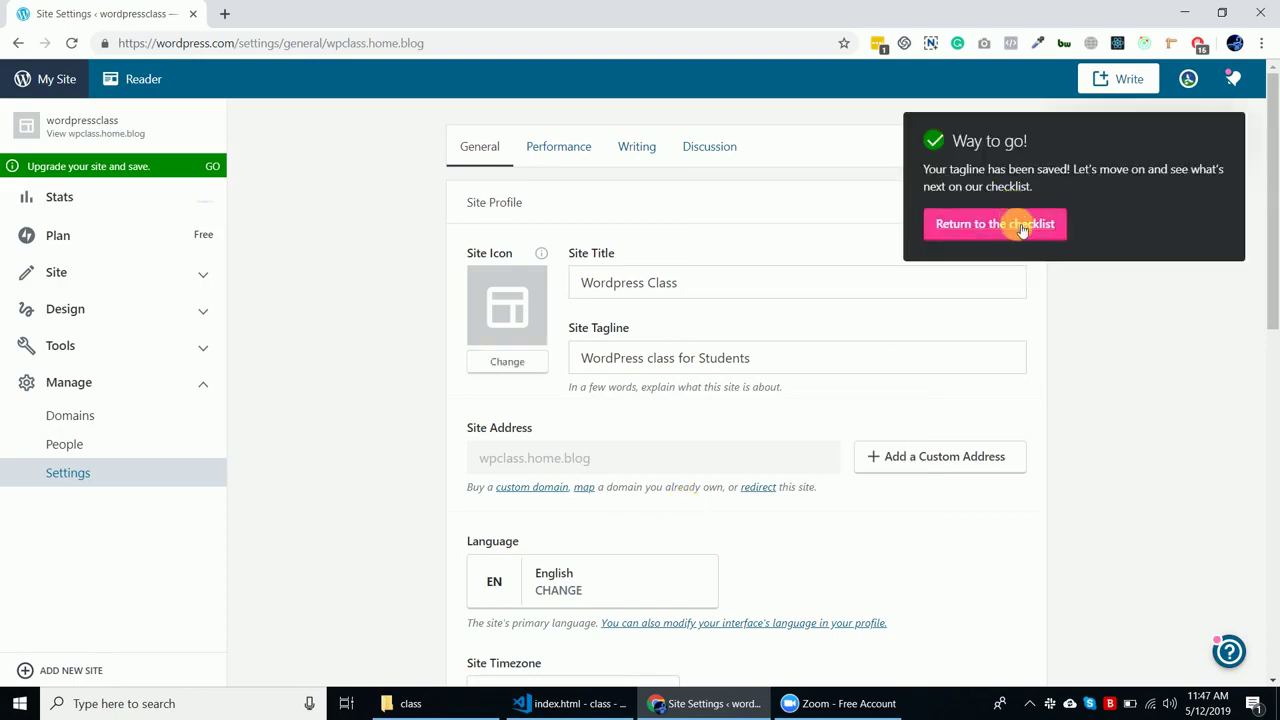
click(1012, 222)
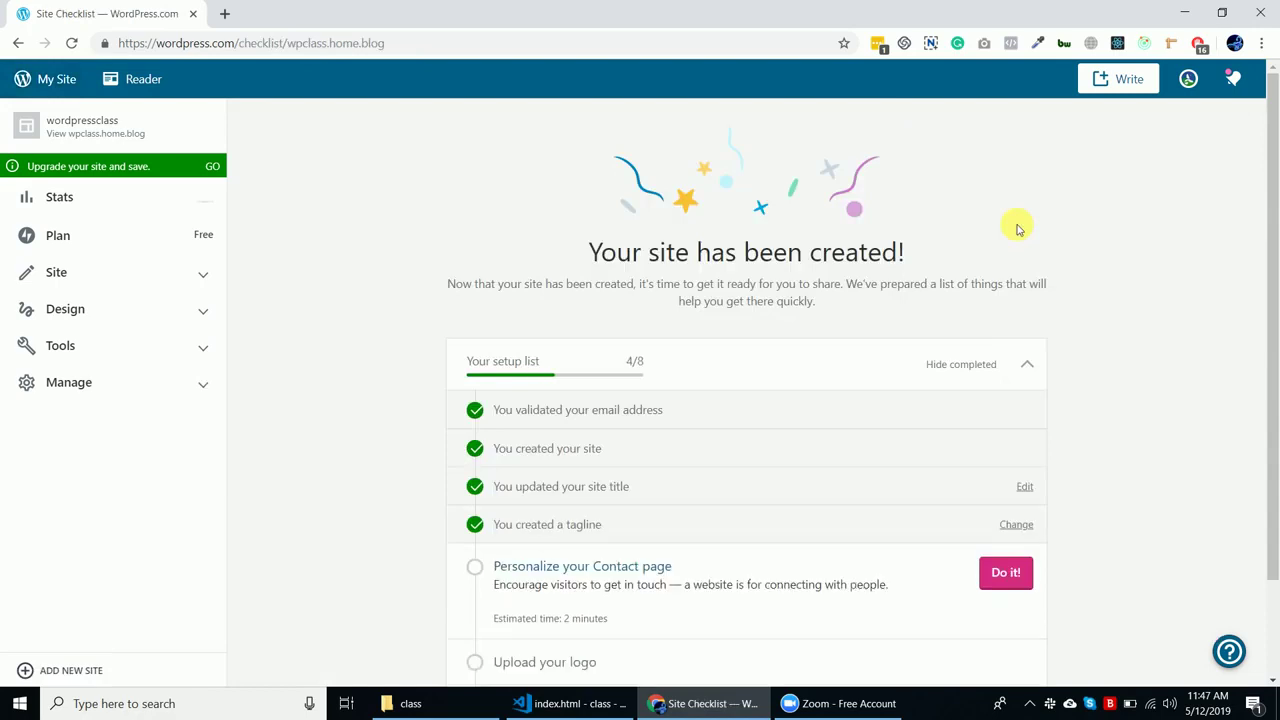
Step: Mark the Contact page, logo upload and custom domain tasks as completed in the setup list
scroll(843, 489, down, 1)
scroll(843, 489, down, 1)
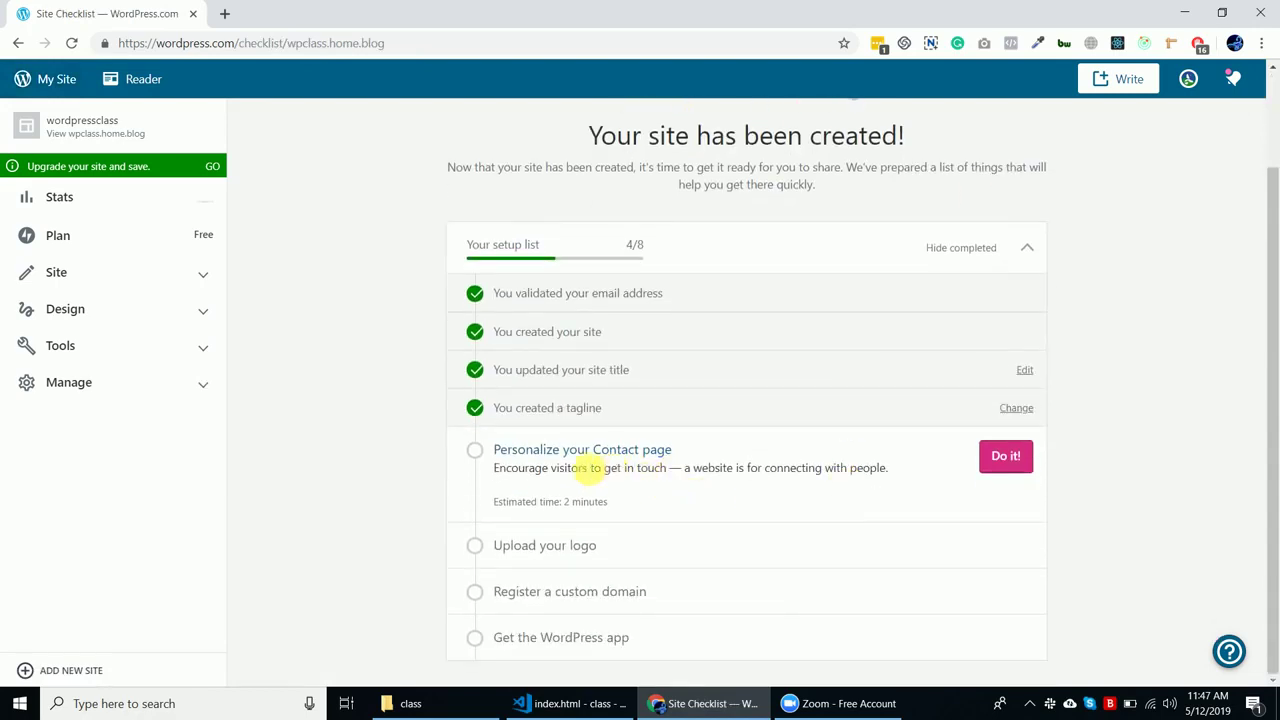
click(476, 451)
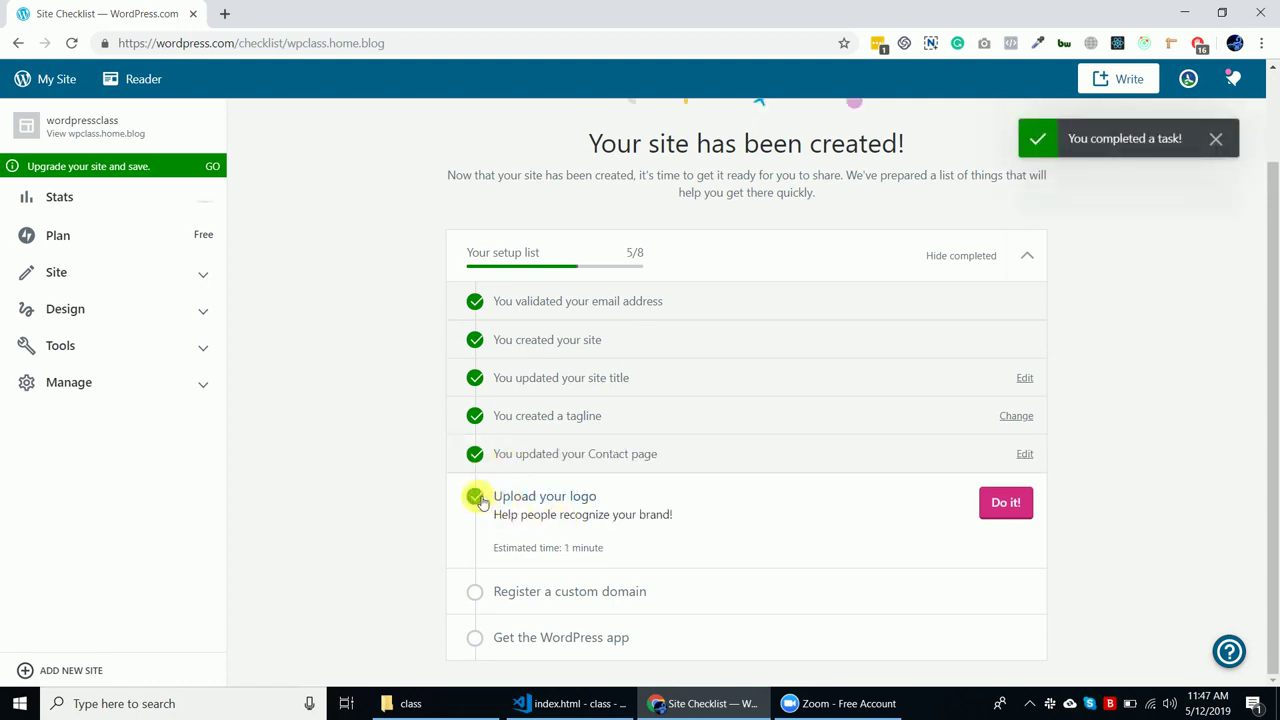
click(476, 497)
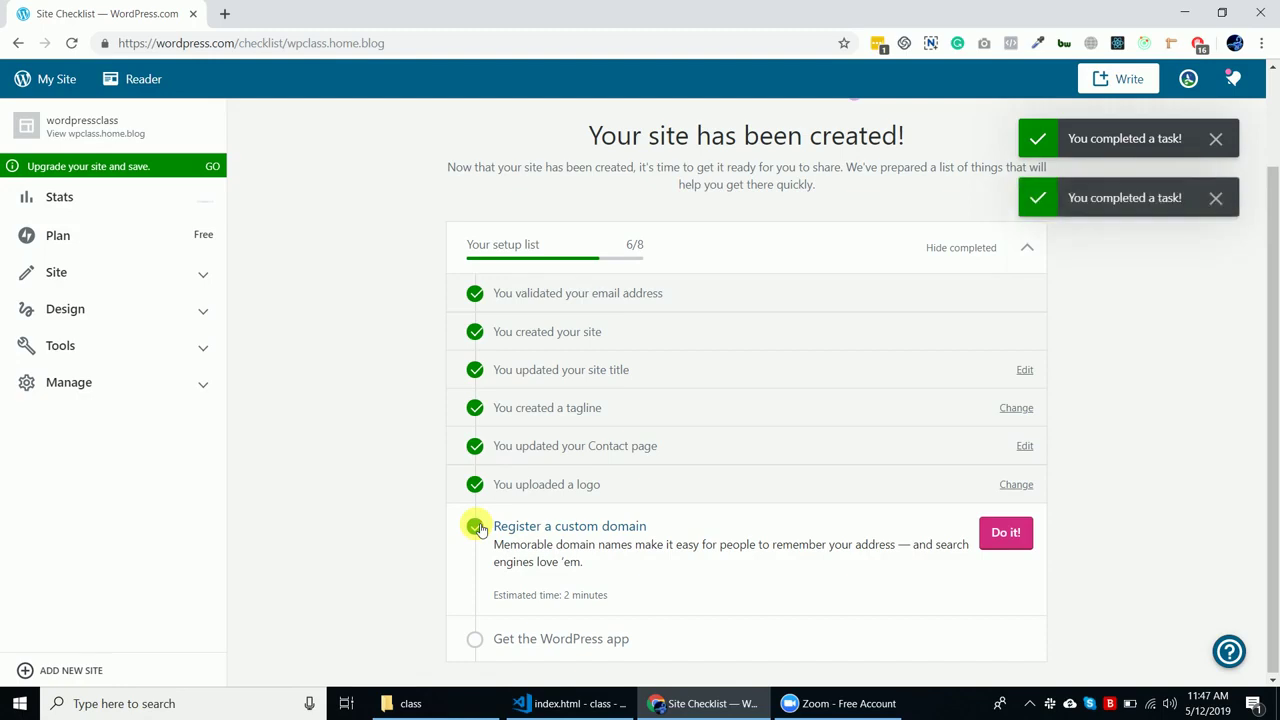
click(475, 526)
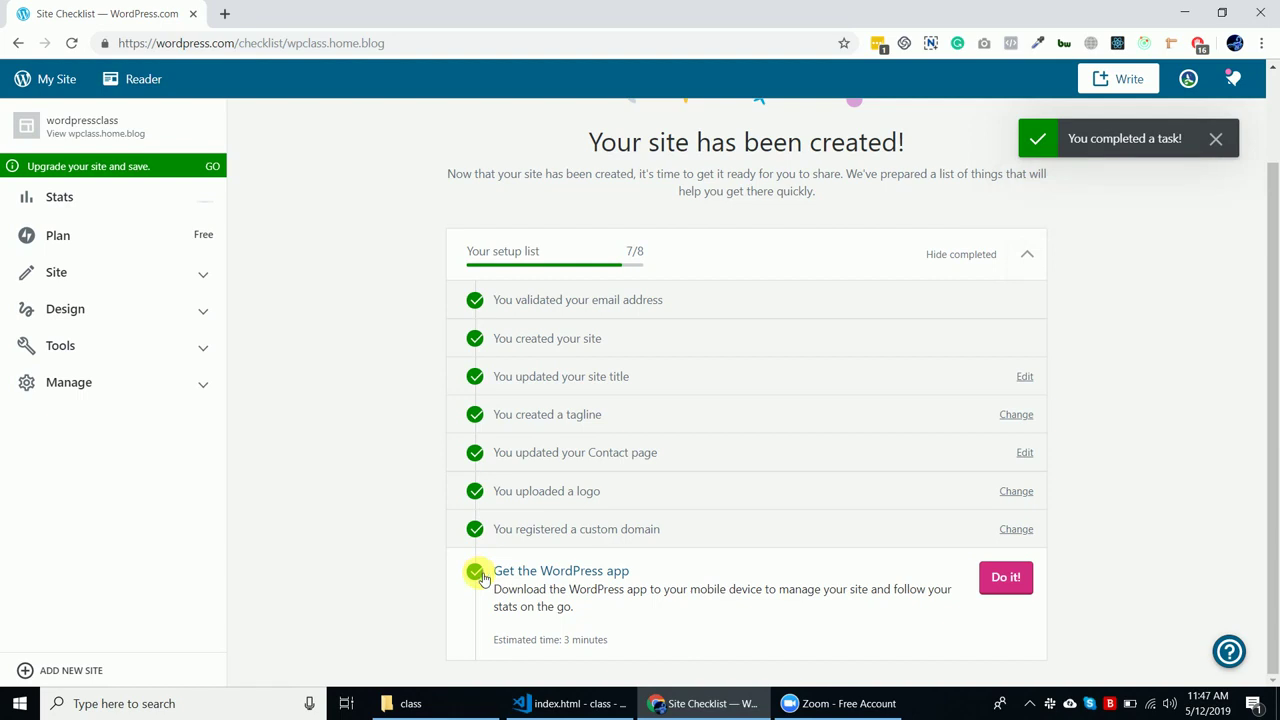
Step: Mark the WordPress app task as completed, collapse the setup list and dismiss the remaining notification
click(477, 573)
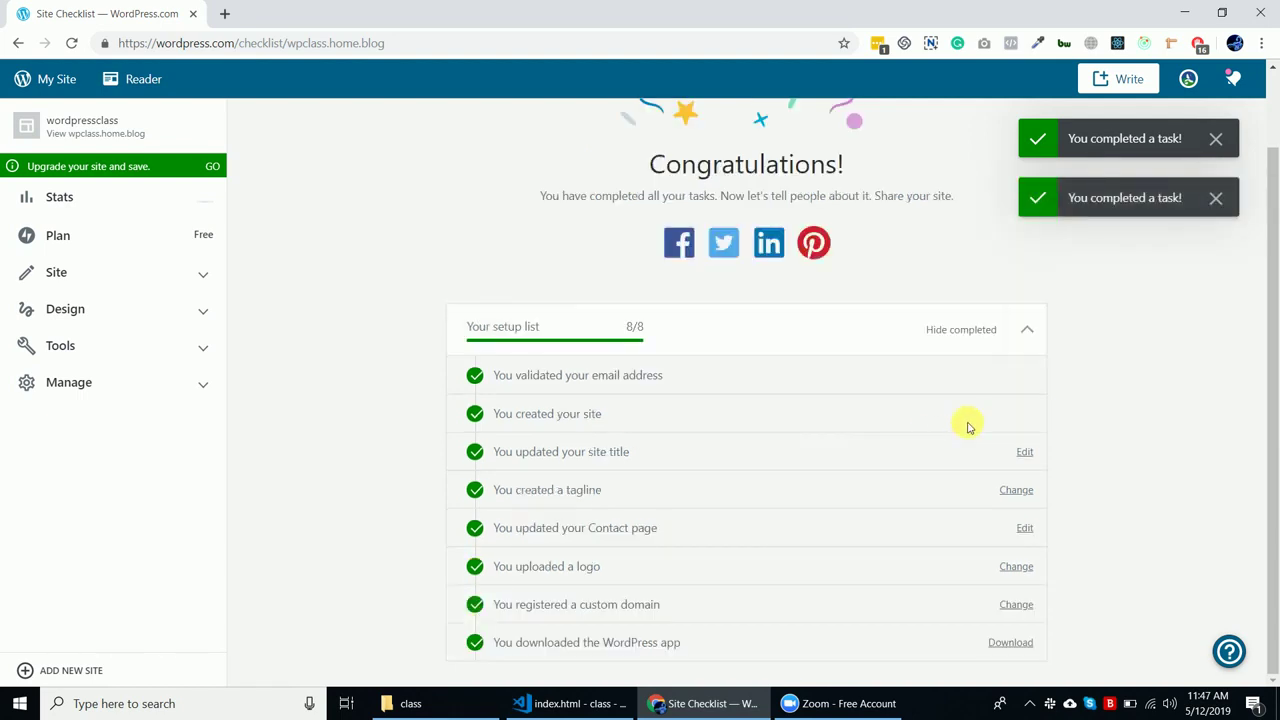
click(972, 330)
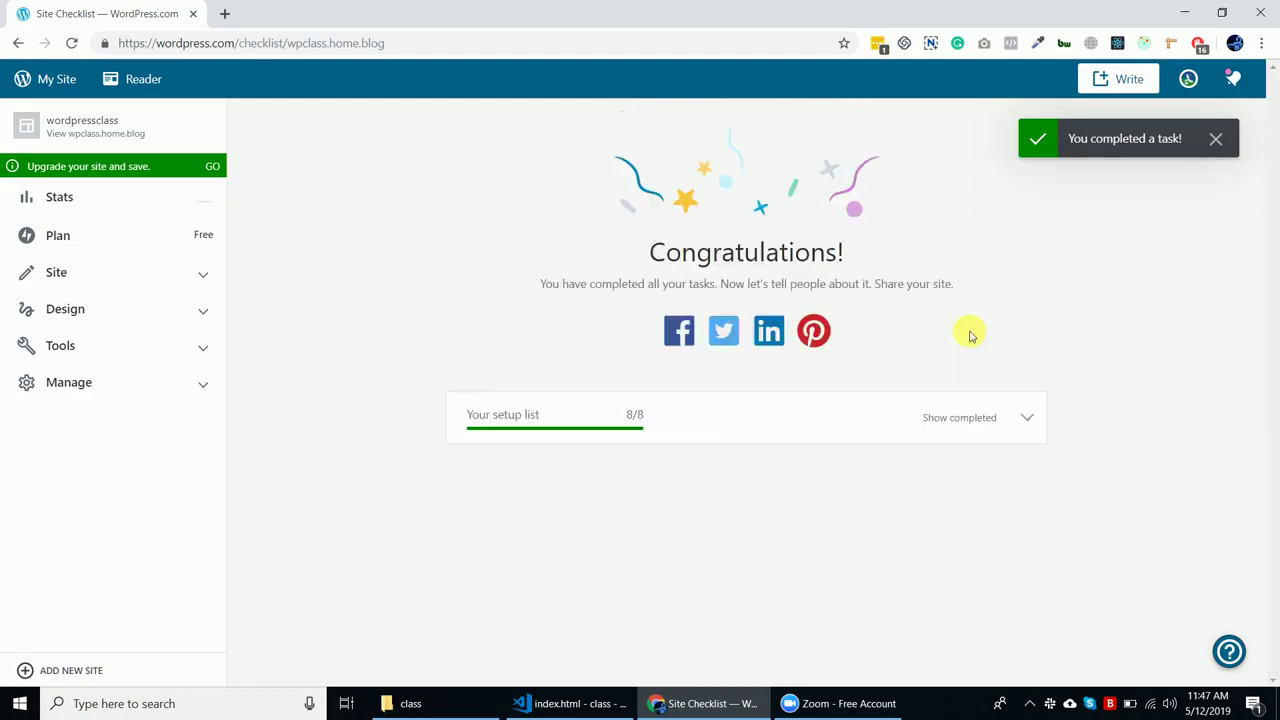
click(1220, 138)
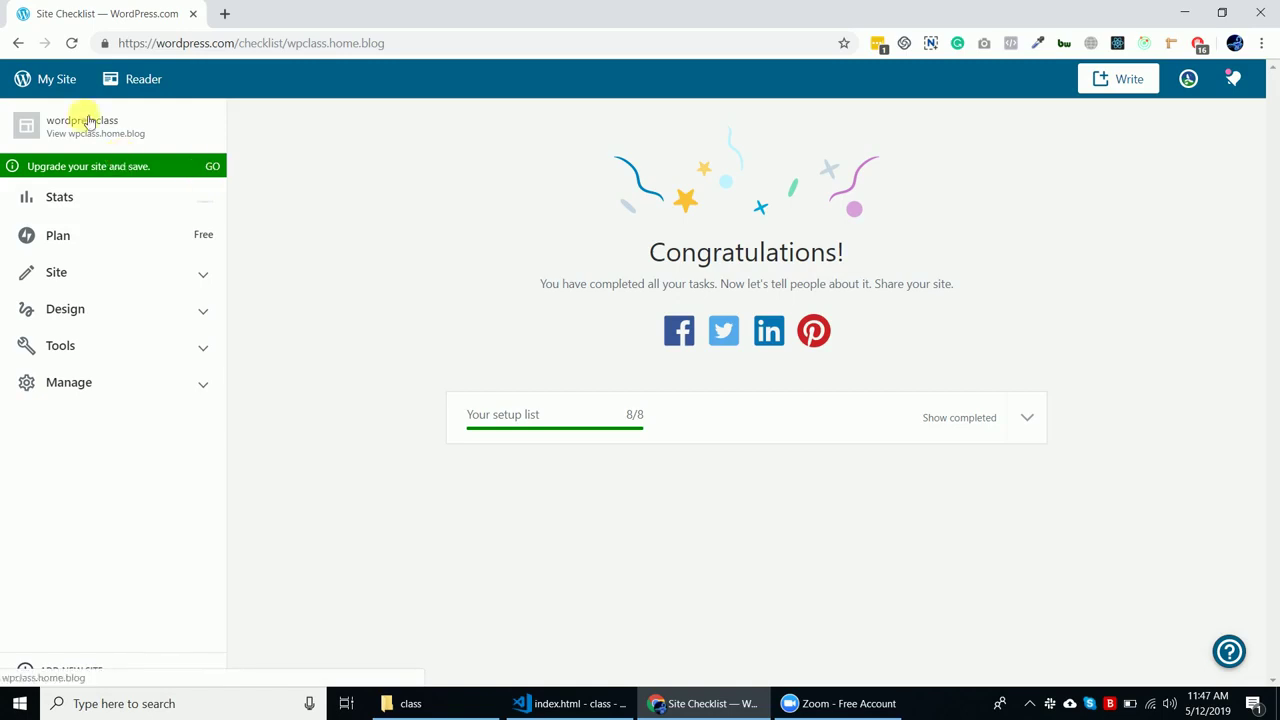
Step: Open the site's stats overview and look through its daily traffic chart and the sections below
click(50, 82)
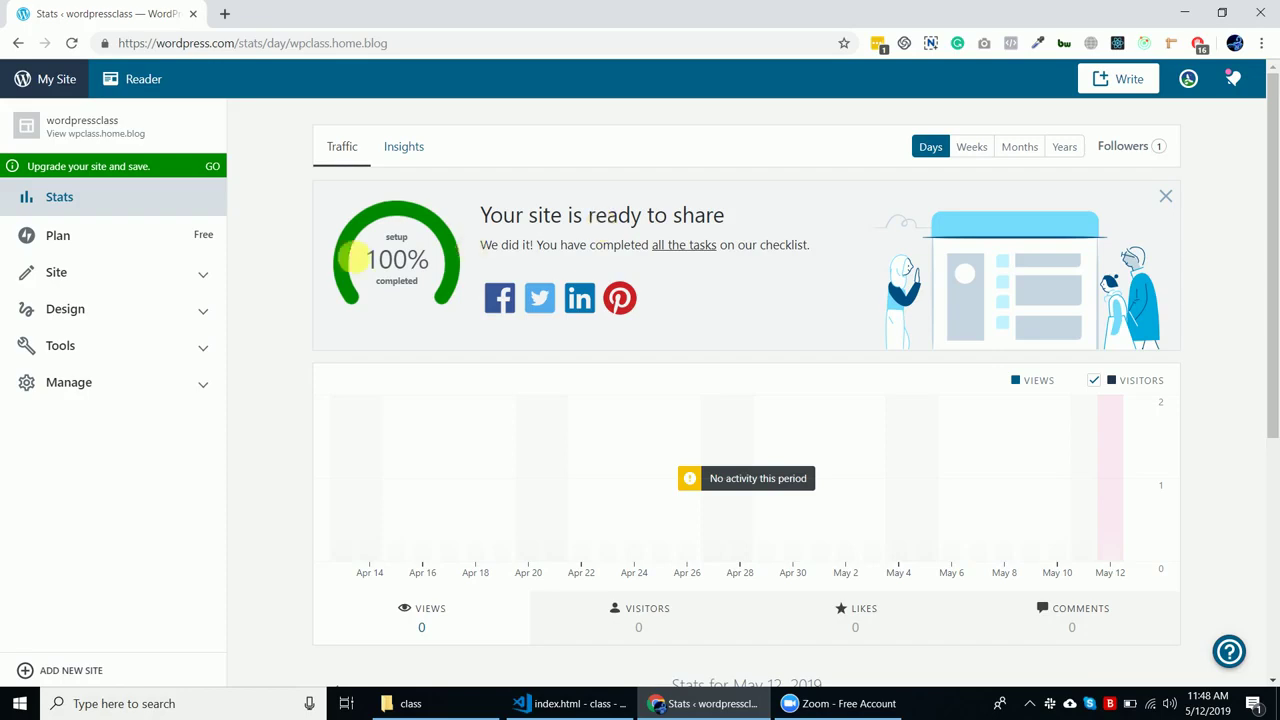
scroll(325, 308, down, 4)
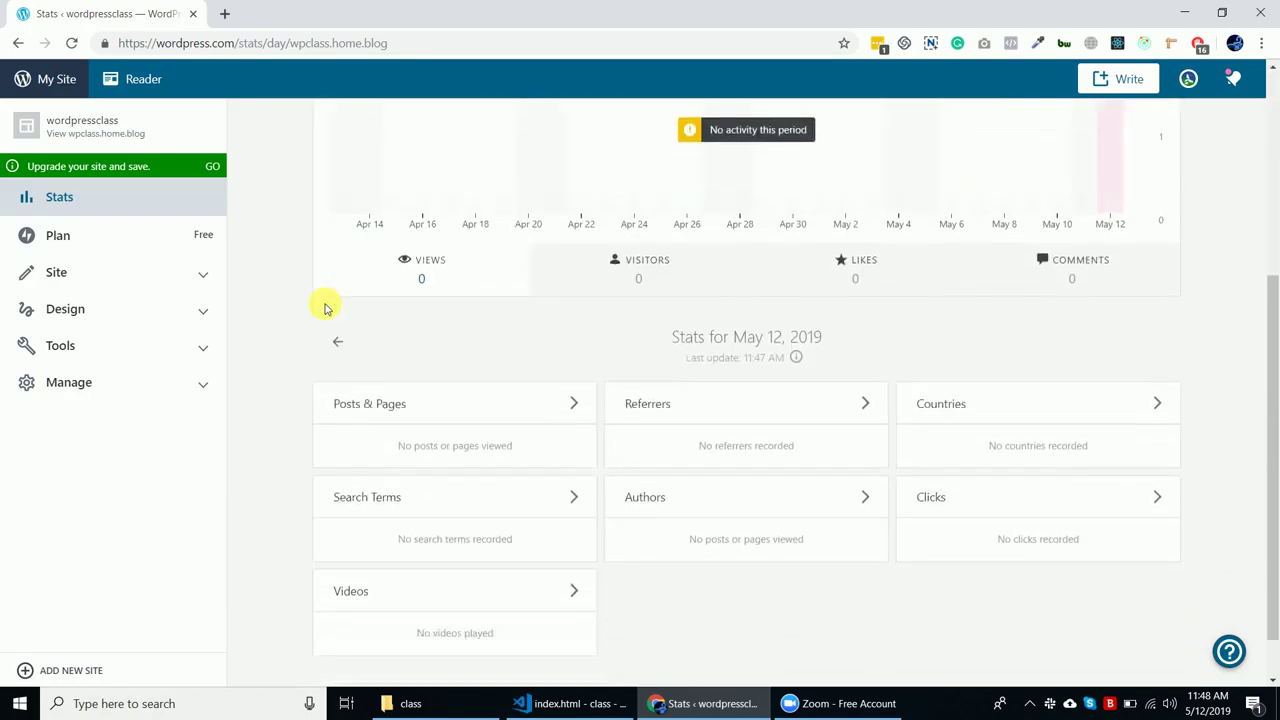
scroll(325, 308, up, 3)
scroll(325, 308, up, 1)
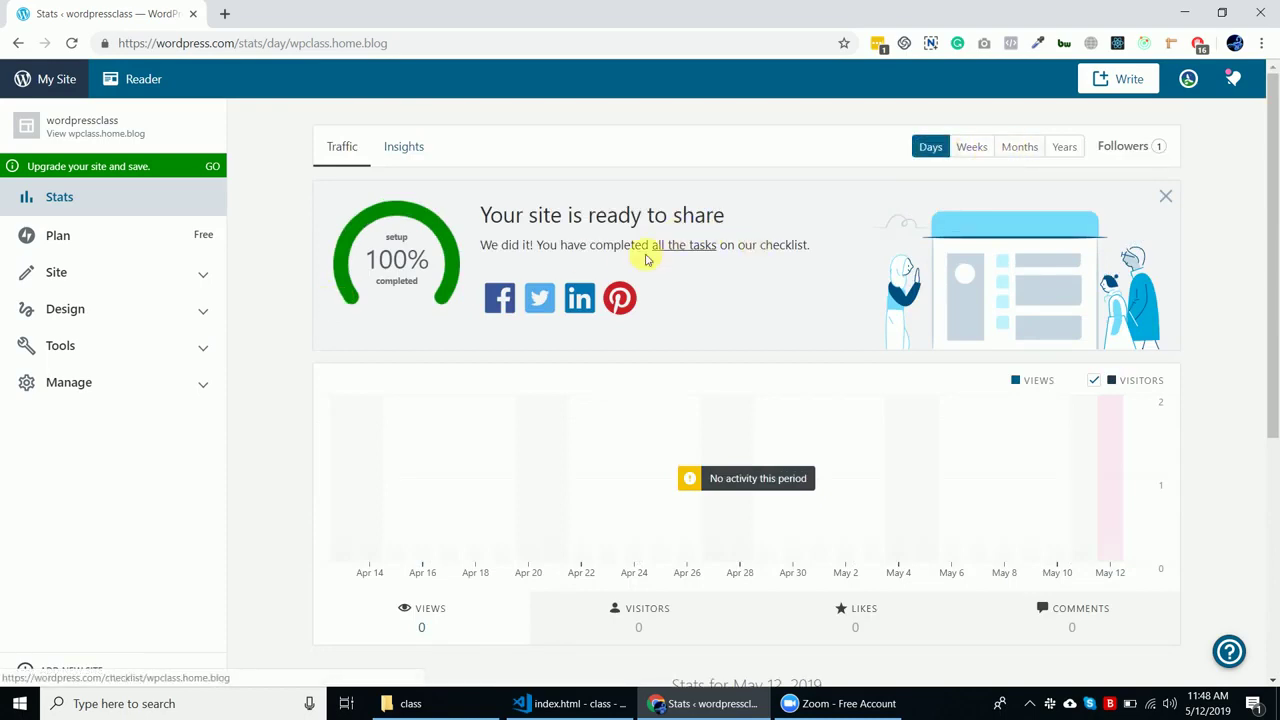
scroll(380, 431, down, 4)
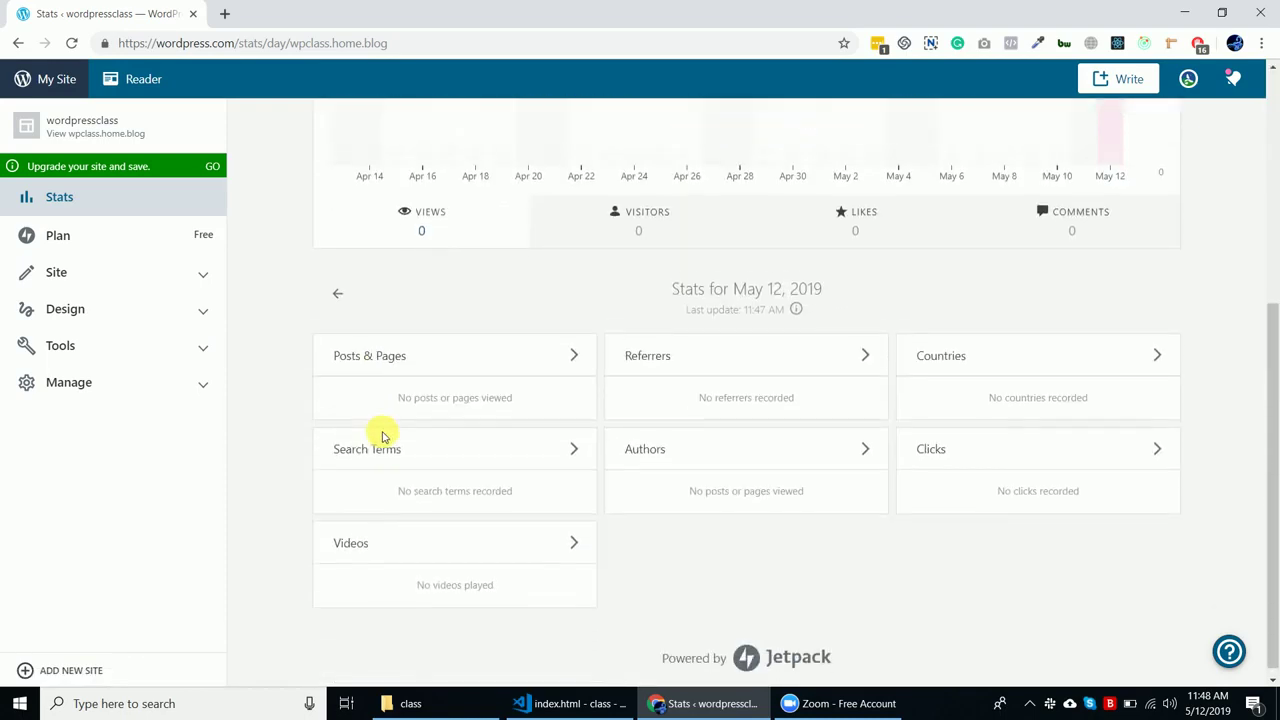
scroll(381, 436, up, 4)
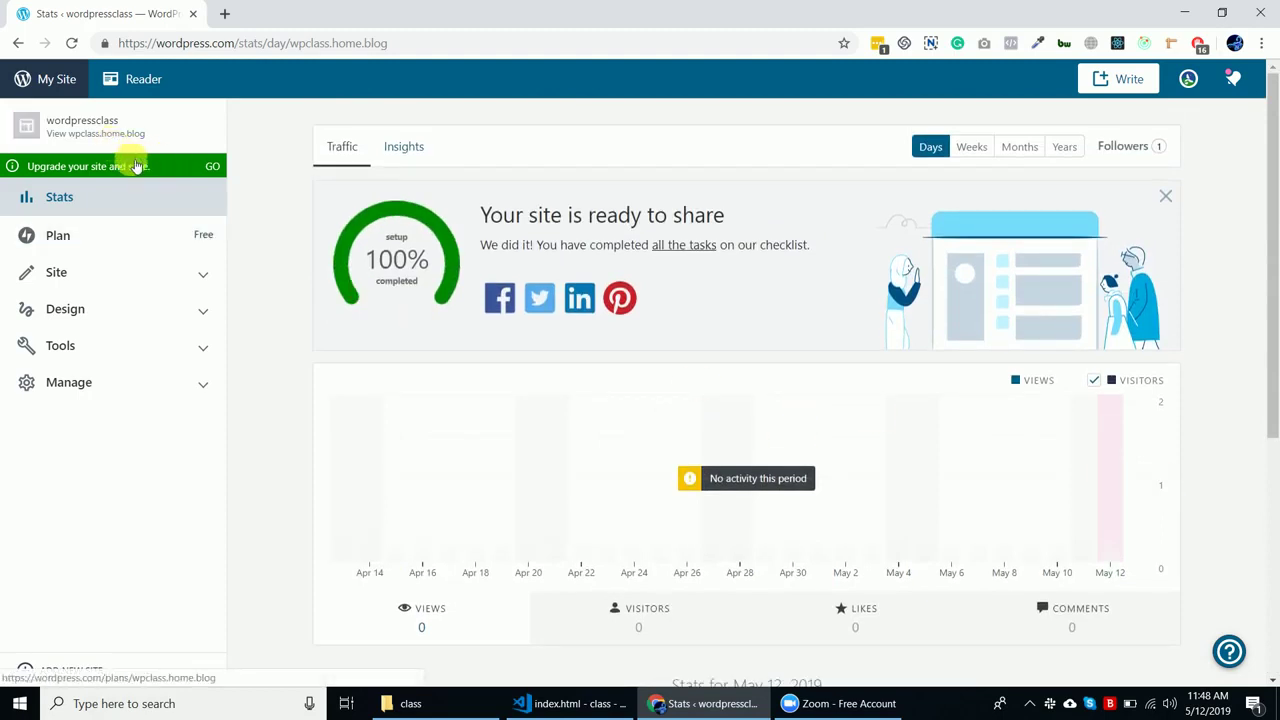
Step: Visit the live site from its preview and look through the home page
click(89, 131)
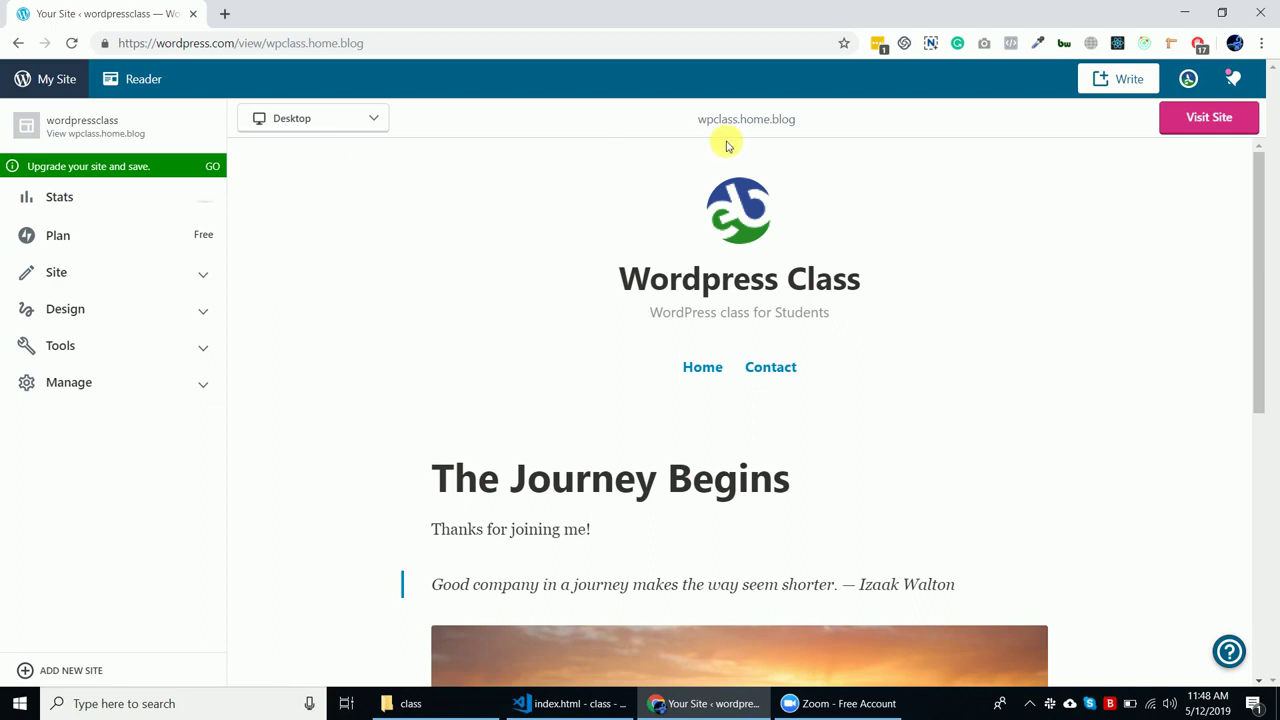
mouse_move(700, 131)
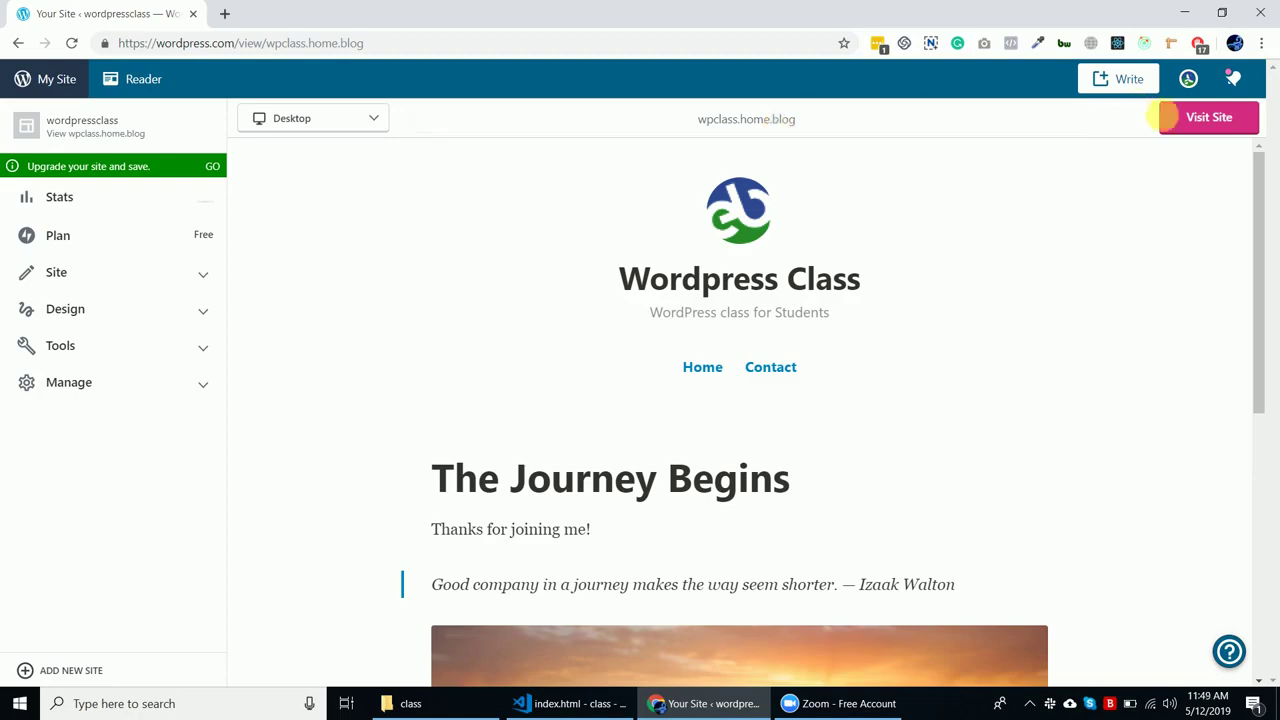
click(1192, 121)
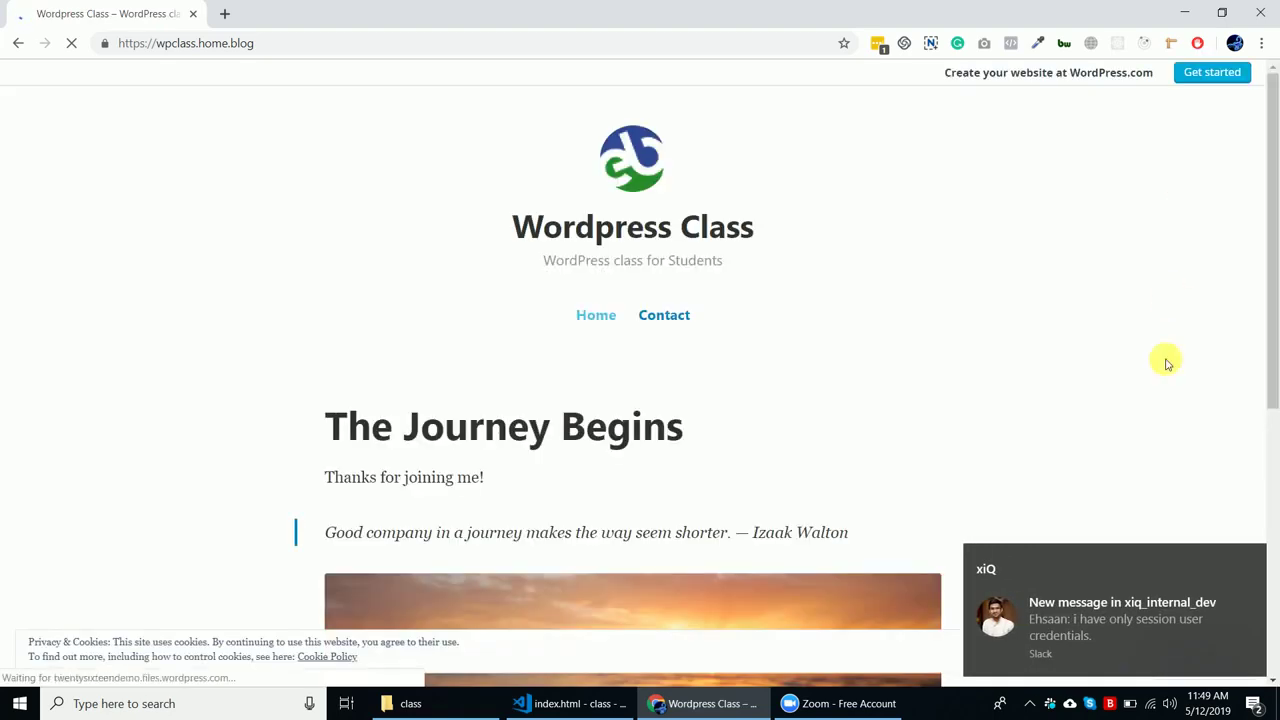
click(1251, 560)
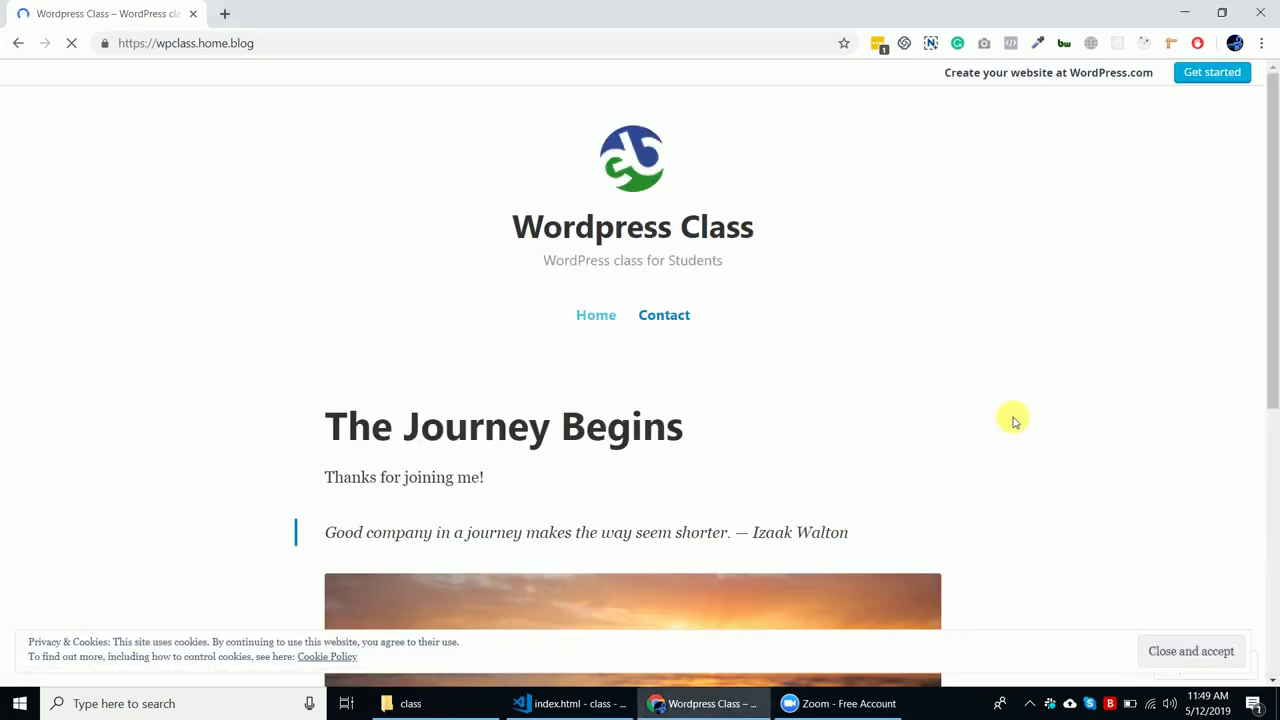
scroll(889, 306, down, 1)
scroll(889, 308, down, 4)
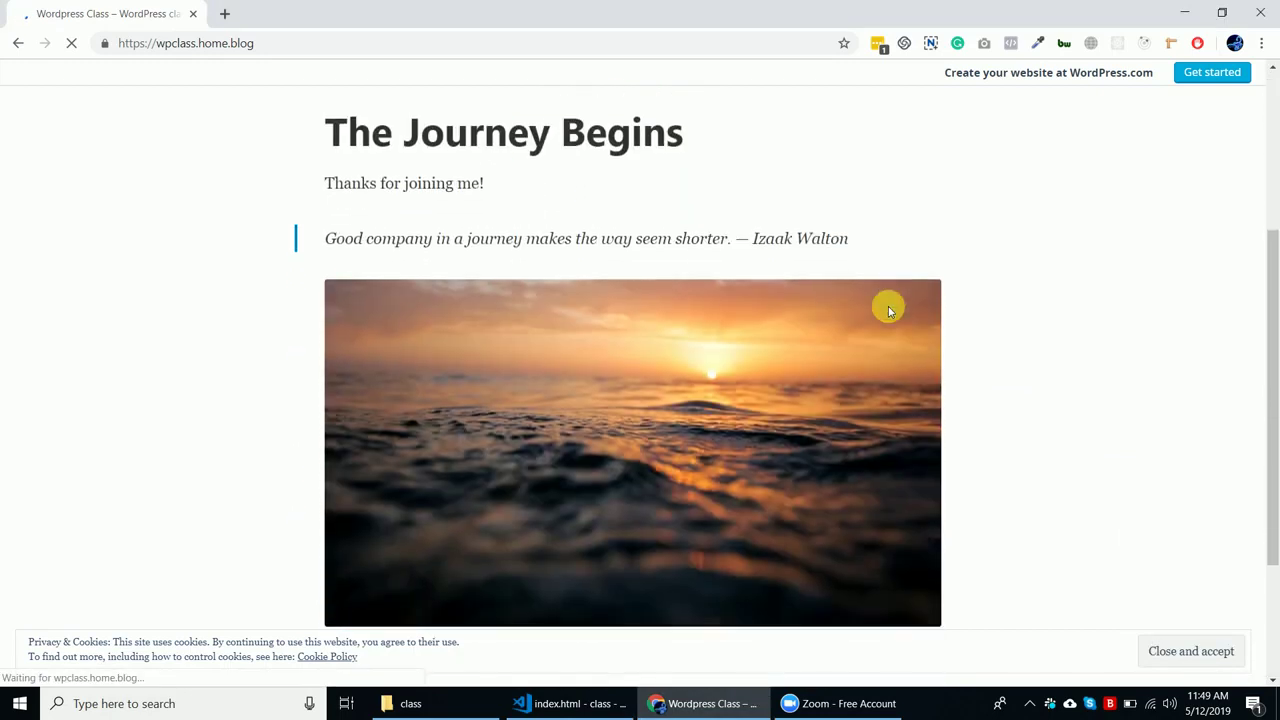
scroll(889, 308, up, 4)
scroll(889, 309, up, 1)
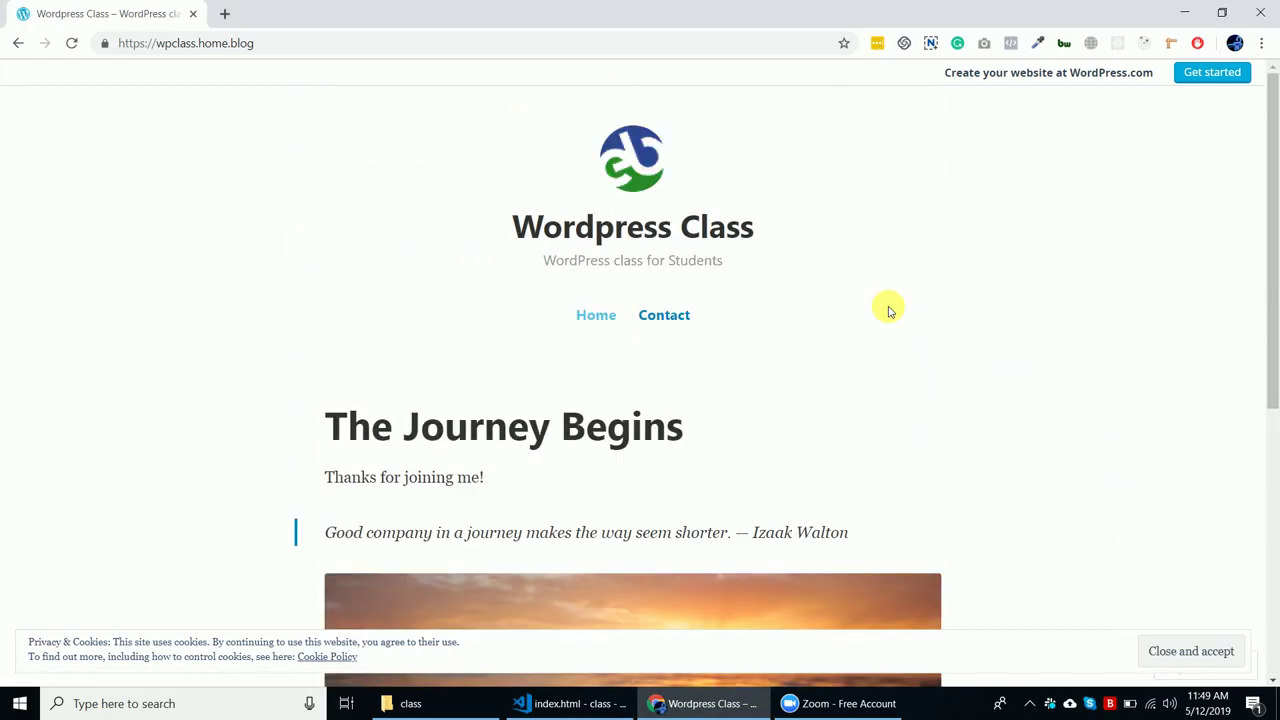
Step: Open the site's admin dashboard by adding /wp-admin to the wpclass.home.blog address
click(449, 43)
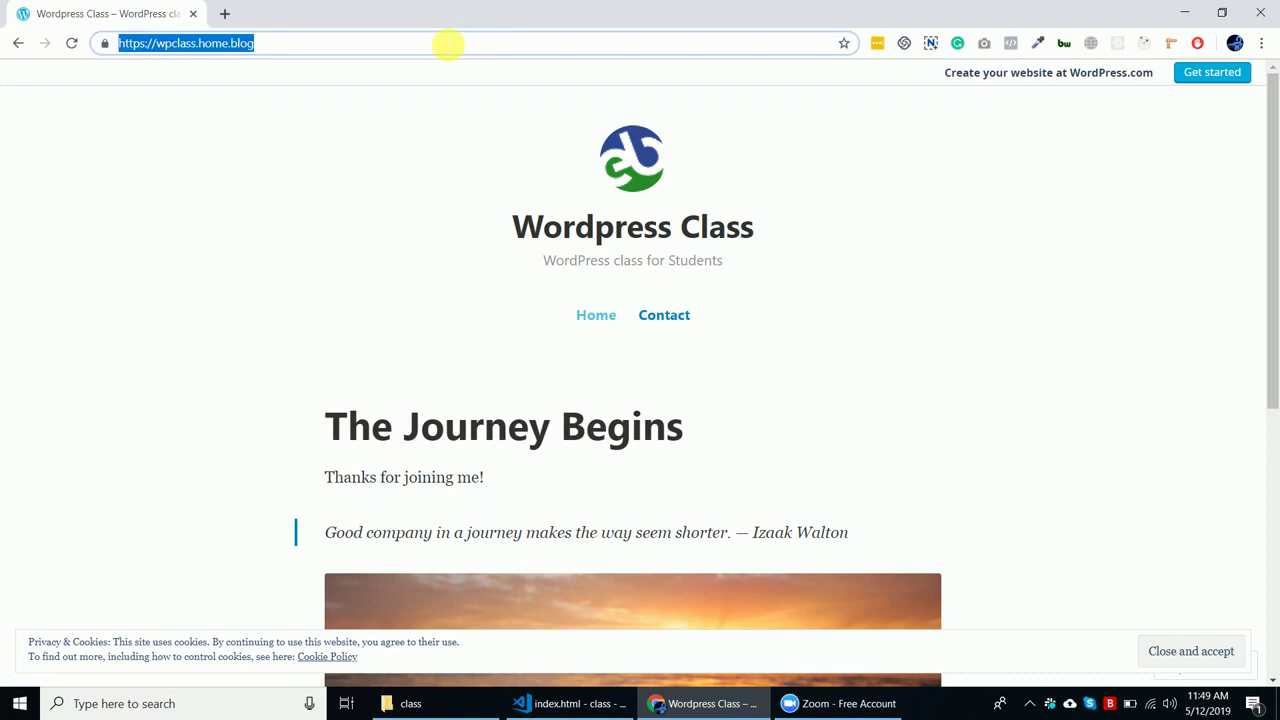
click(445, 44)
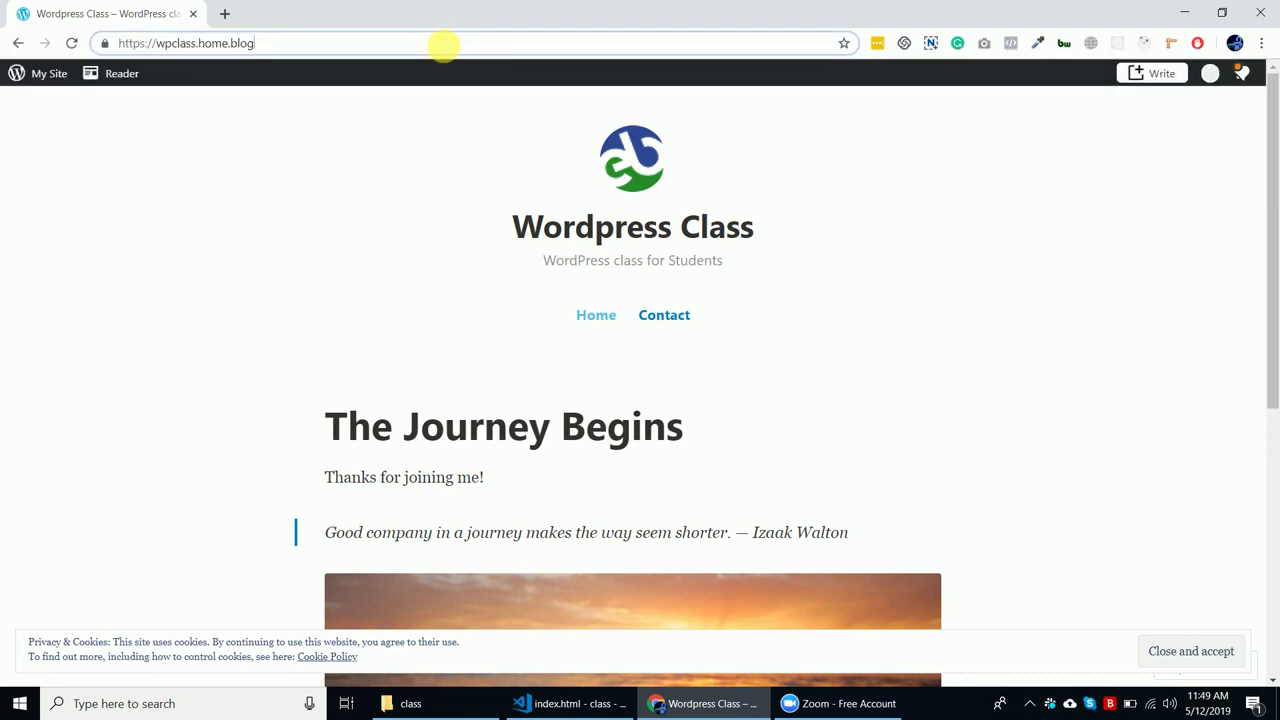
text(/)
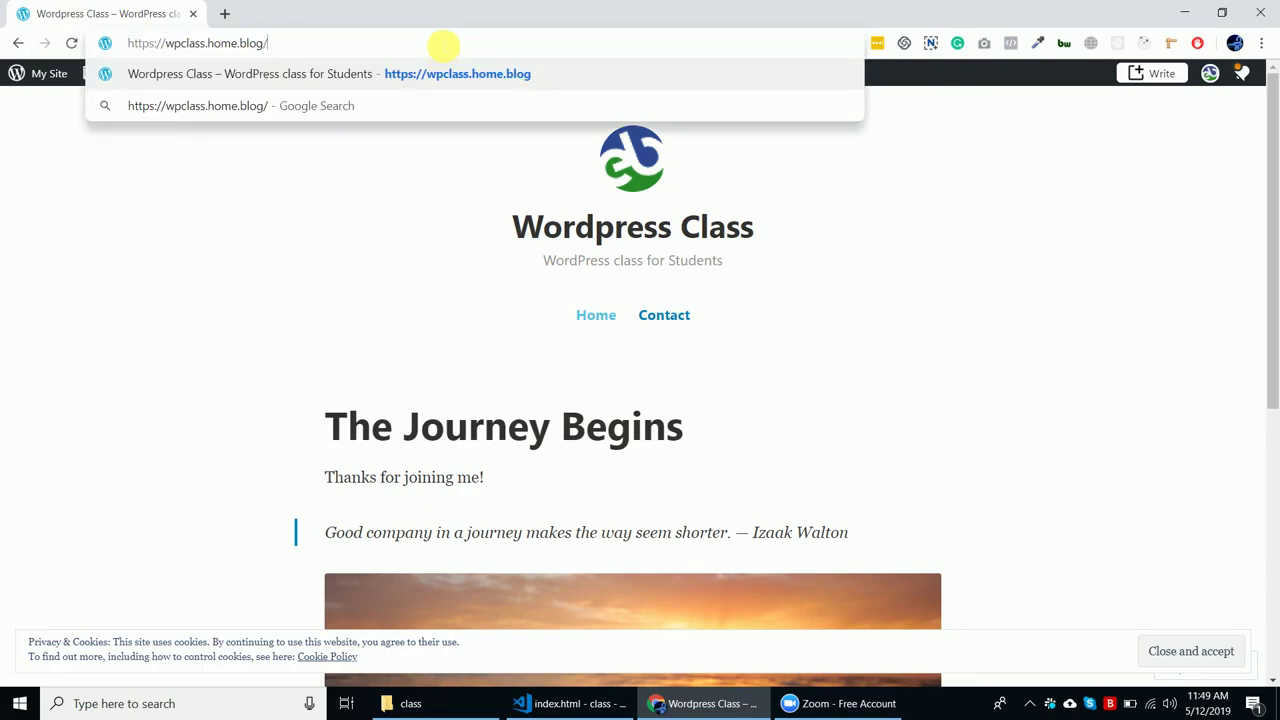
text(wp-admin)
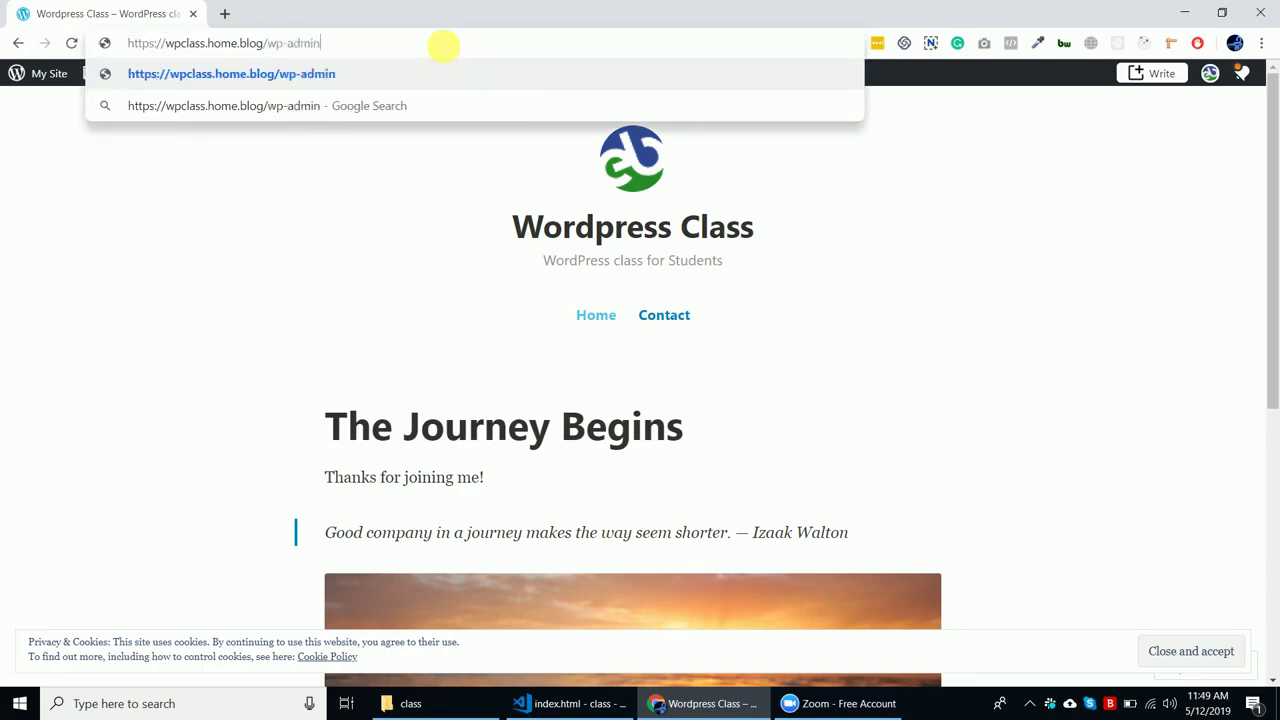
key(Return)
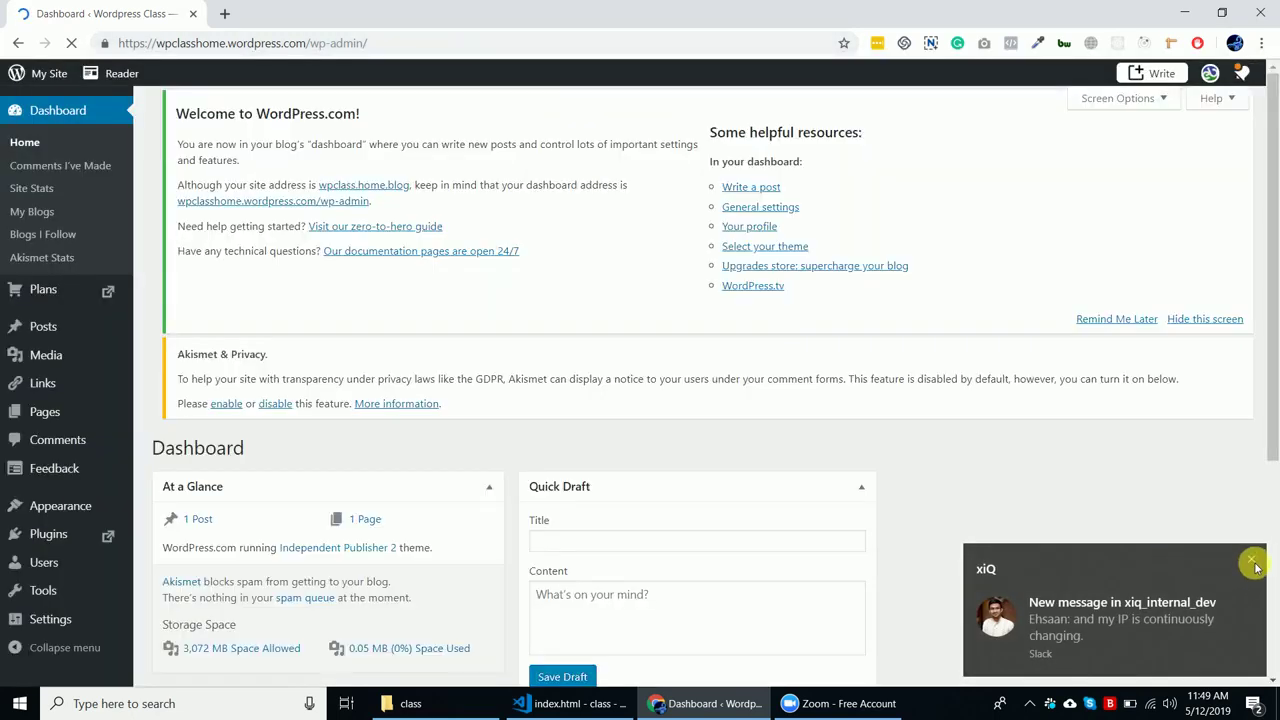
Step: Dismiss the incoming Slack message notification and quit Slack
click(1251, 558)
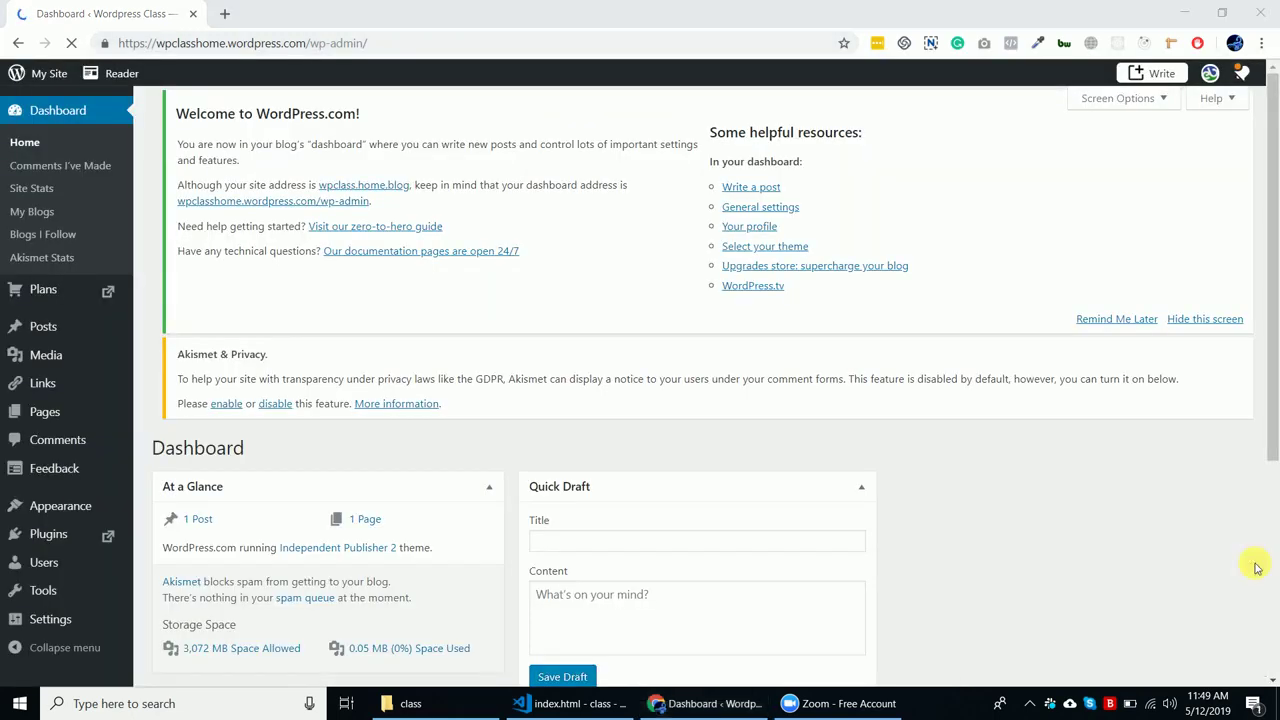
right_click(1050, 704)
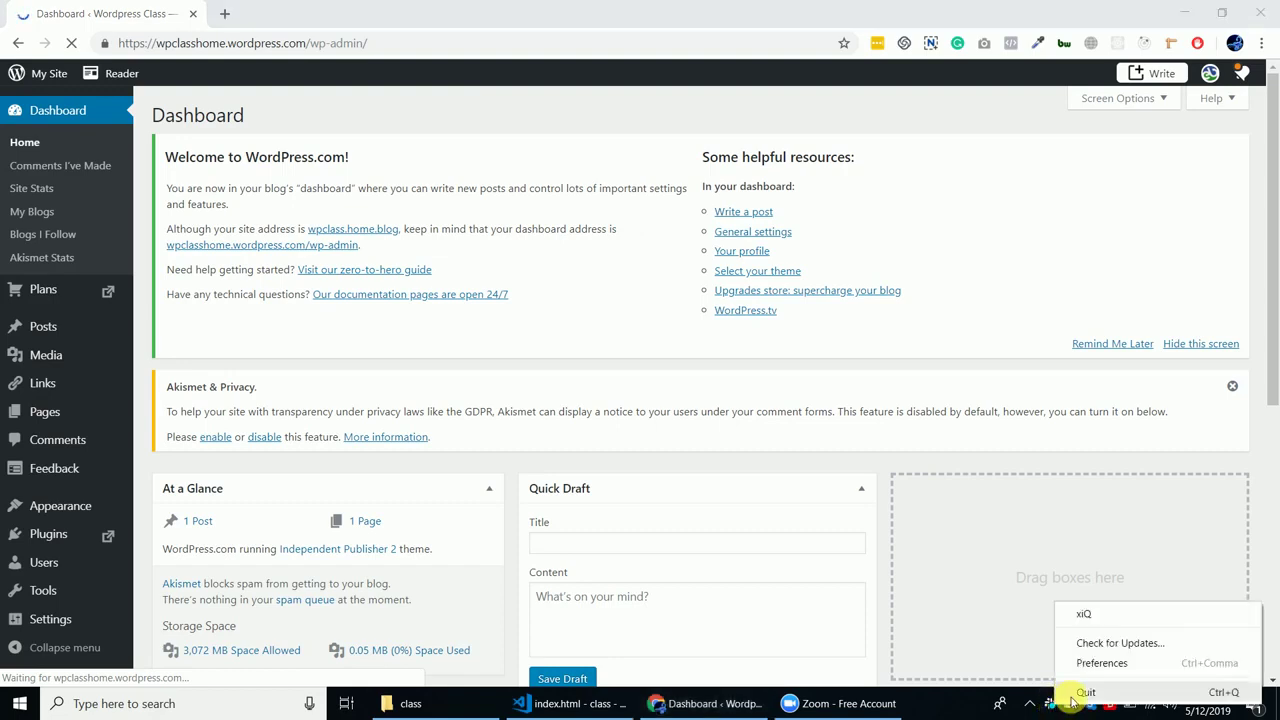
click(1078, 692)
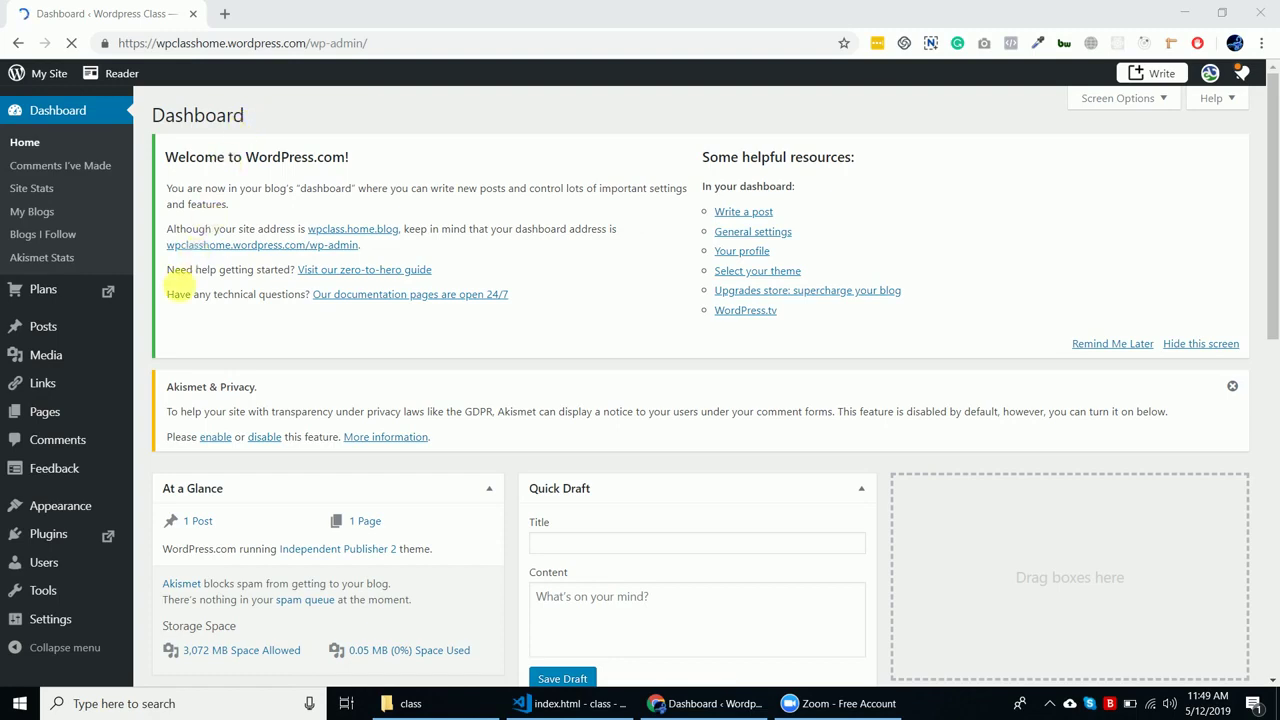
Step: Look through the dashboard's widgets, from the welcome notice down to the stats box
scroll(145, 467, down, 3)
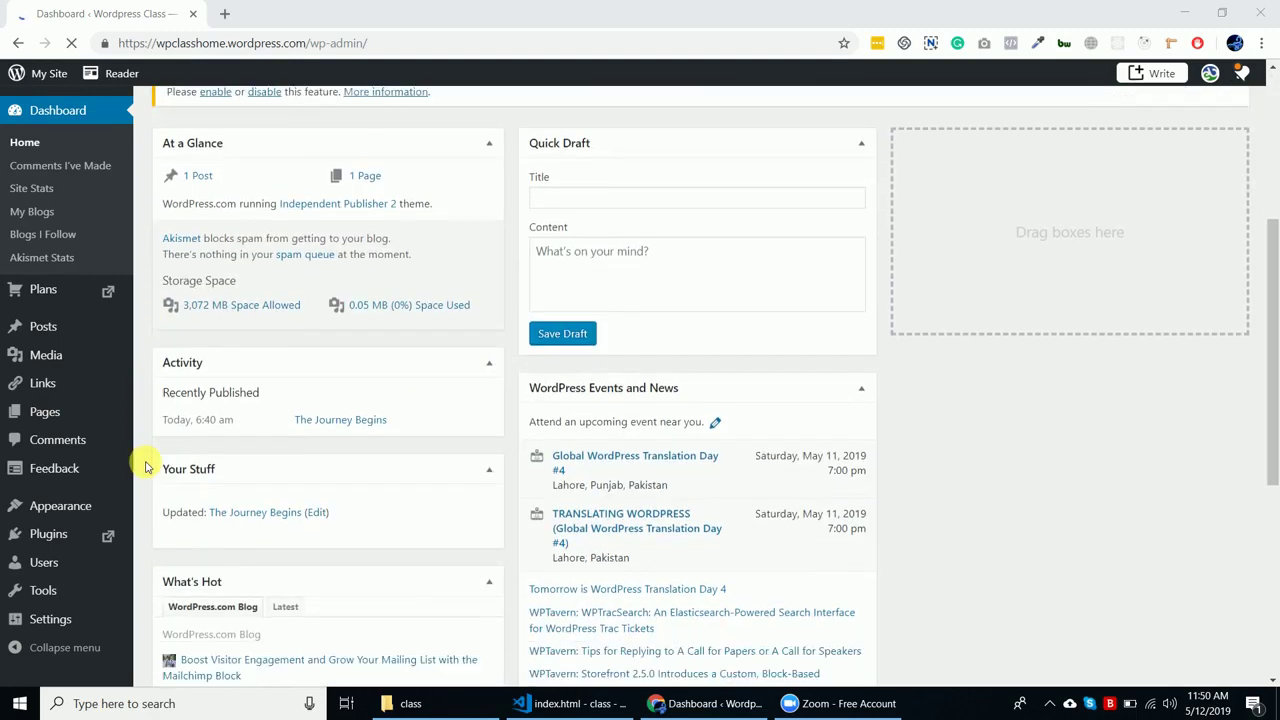
scroll(120, 400, down, 1)
scroll(100, 410, down, 3)
mouse_move(100, 410)
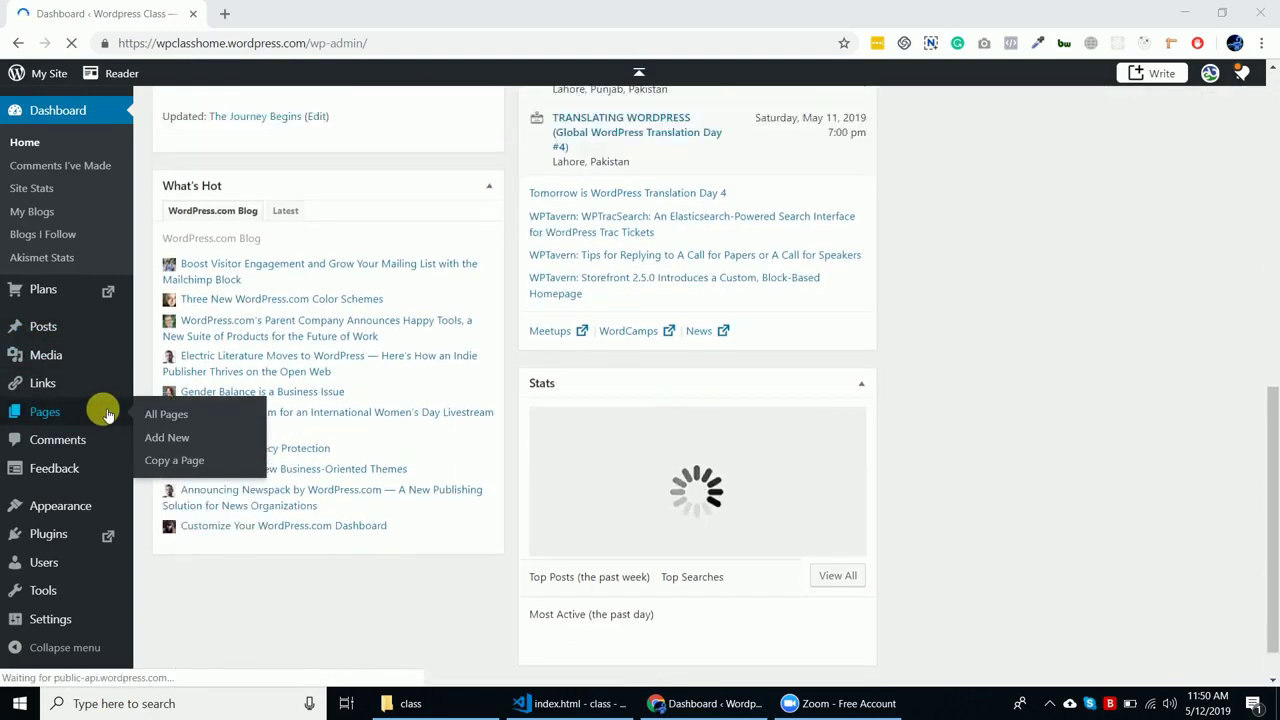
scroll(105, 413, up, 8)
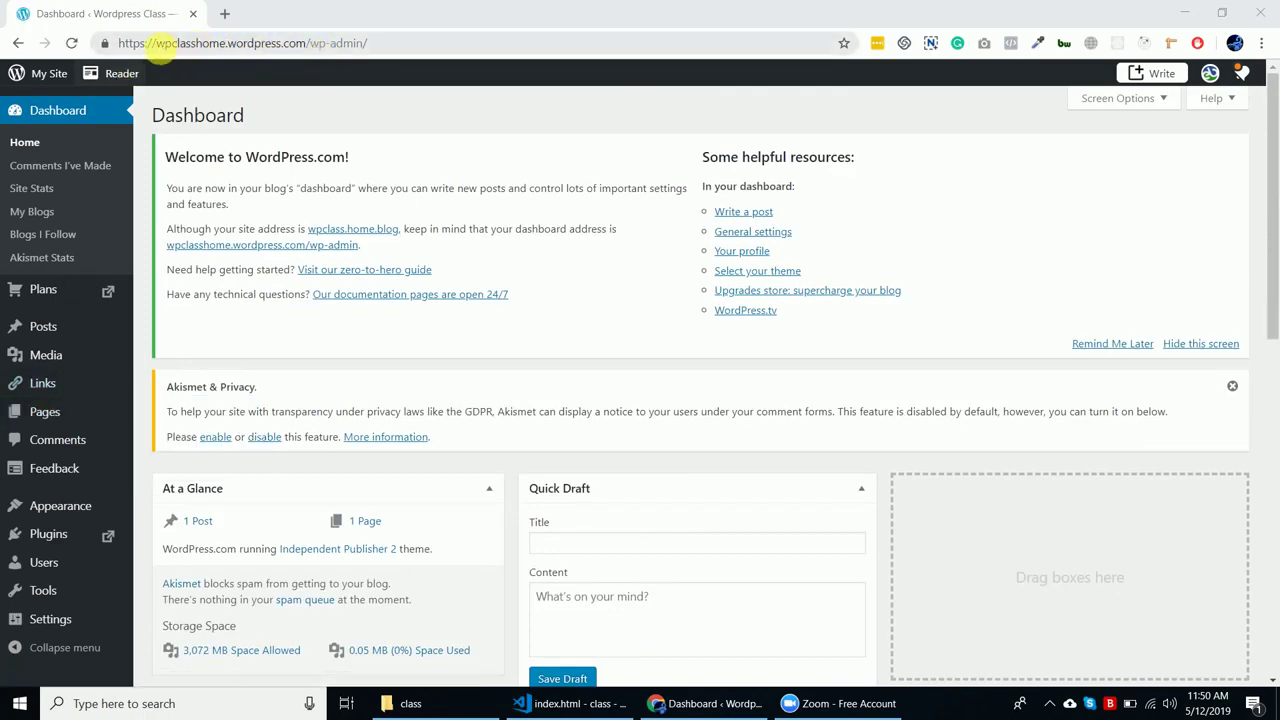
drag(157, 45, 197, 45)
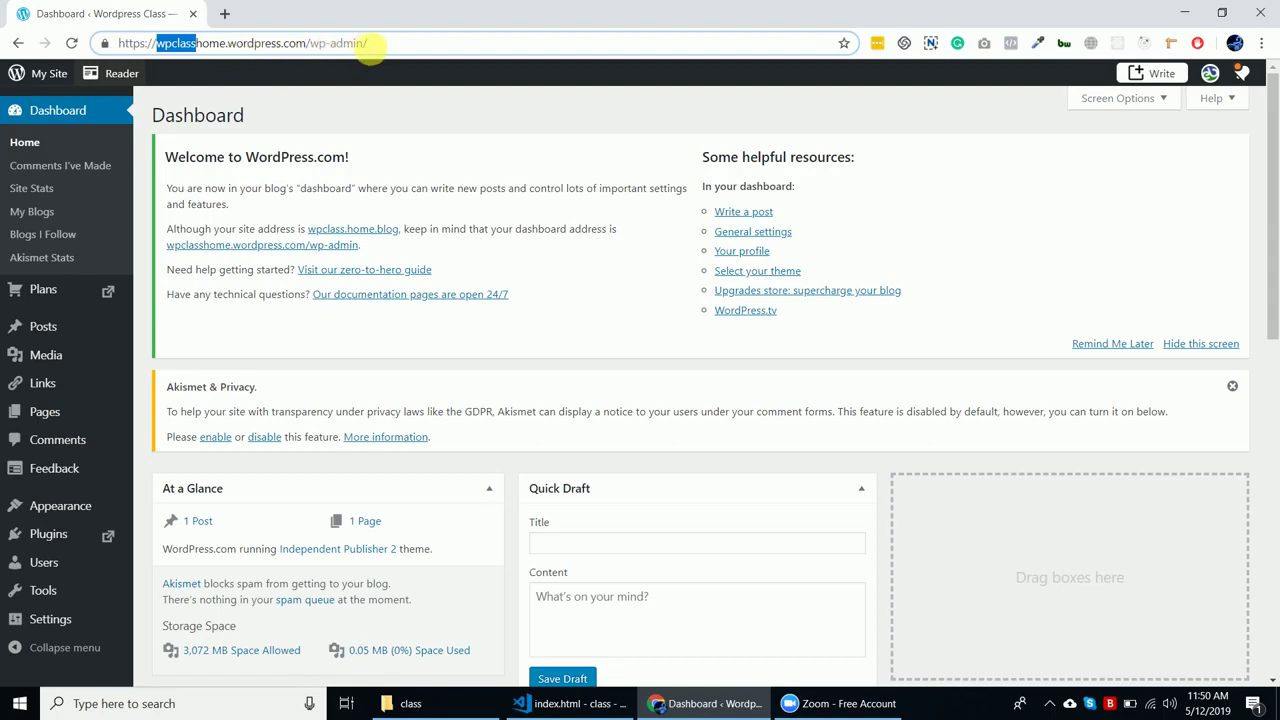
click(372, 44)
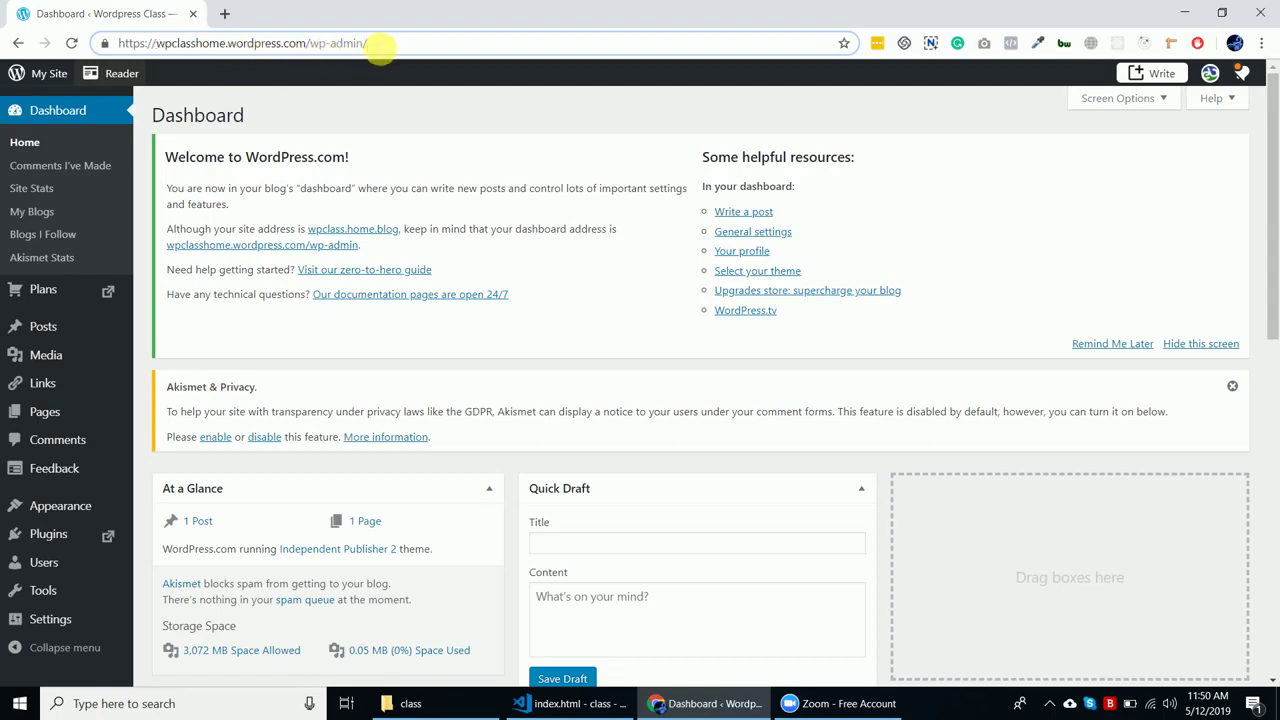
drag(378, 44, 22, 72)
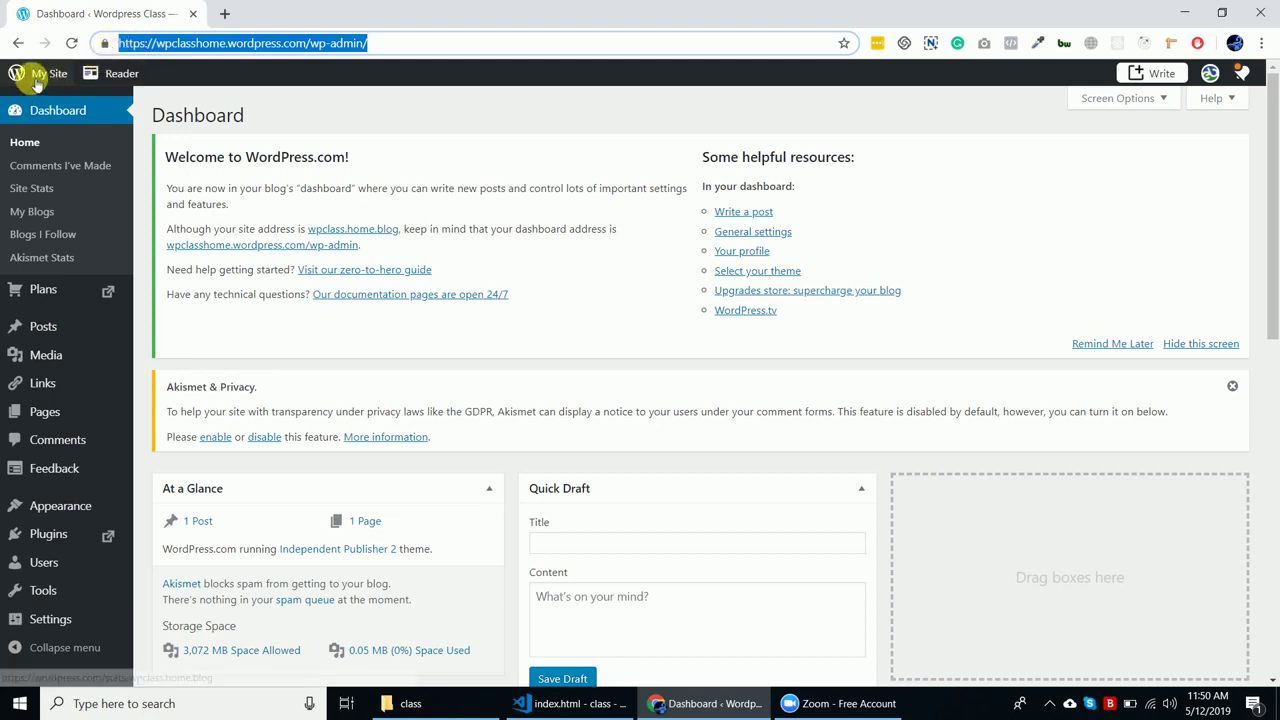
click(380, 46)
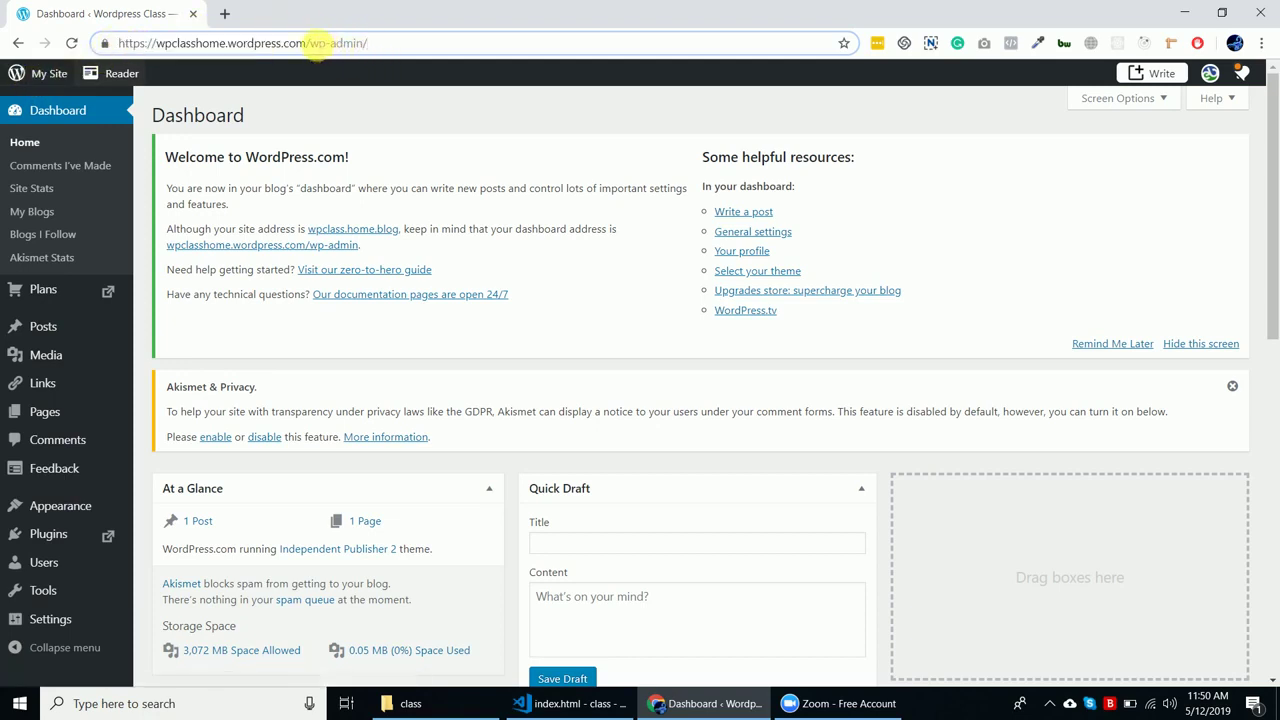
drag(313, 44, 118, 44)
key(ctrl+c)
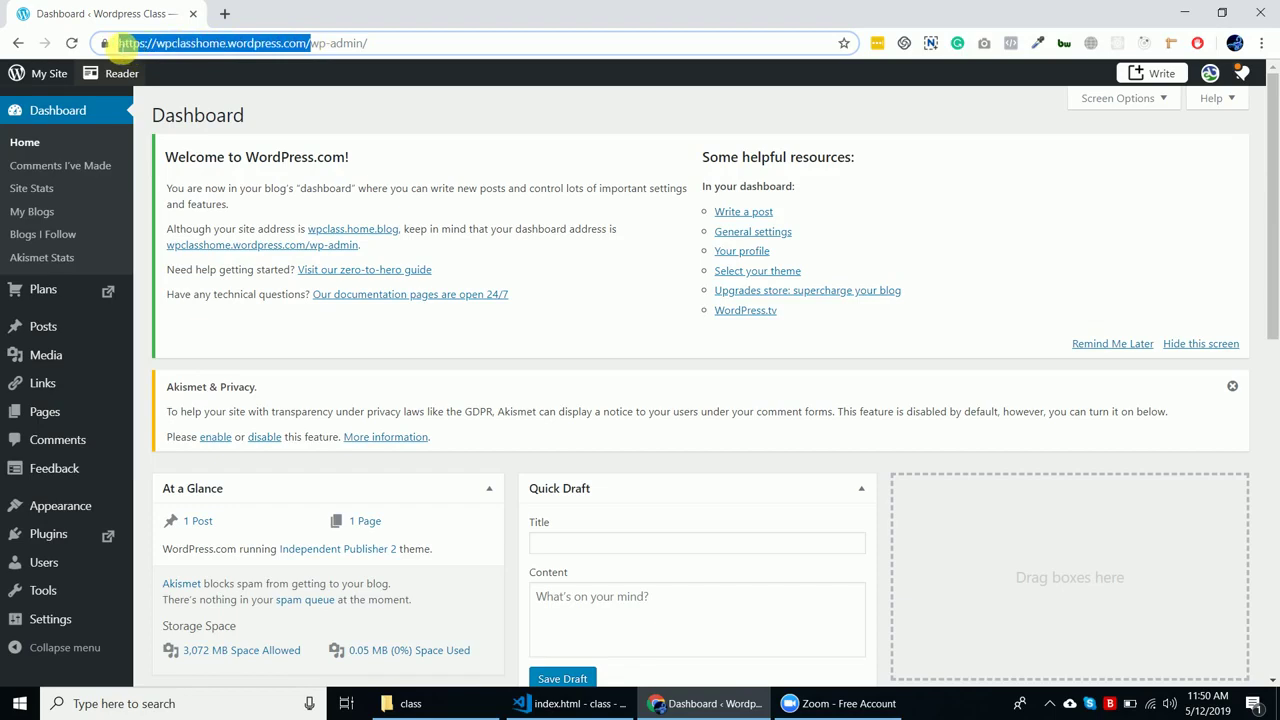
click(224, 13)
key(ctrl+v)
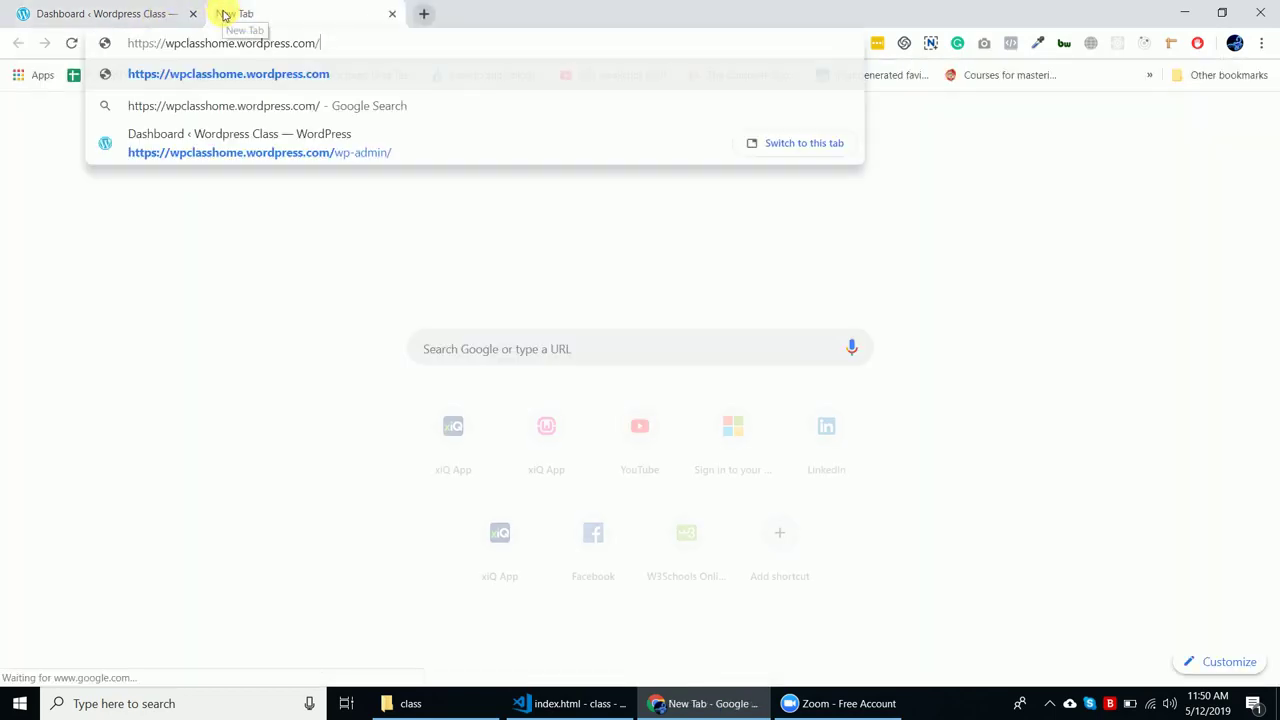
key(Return)
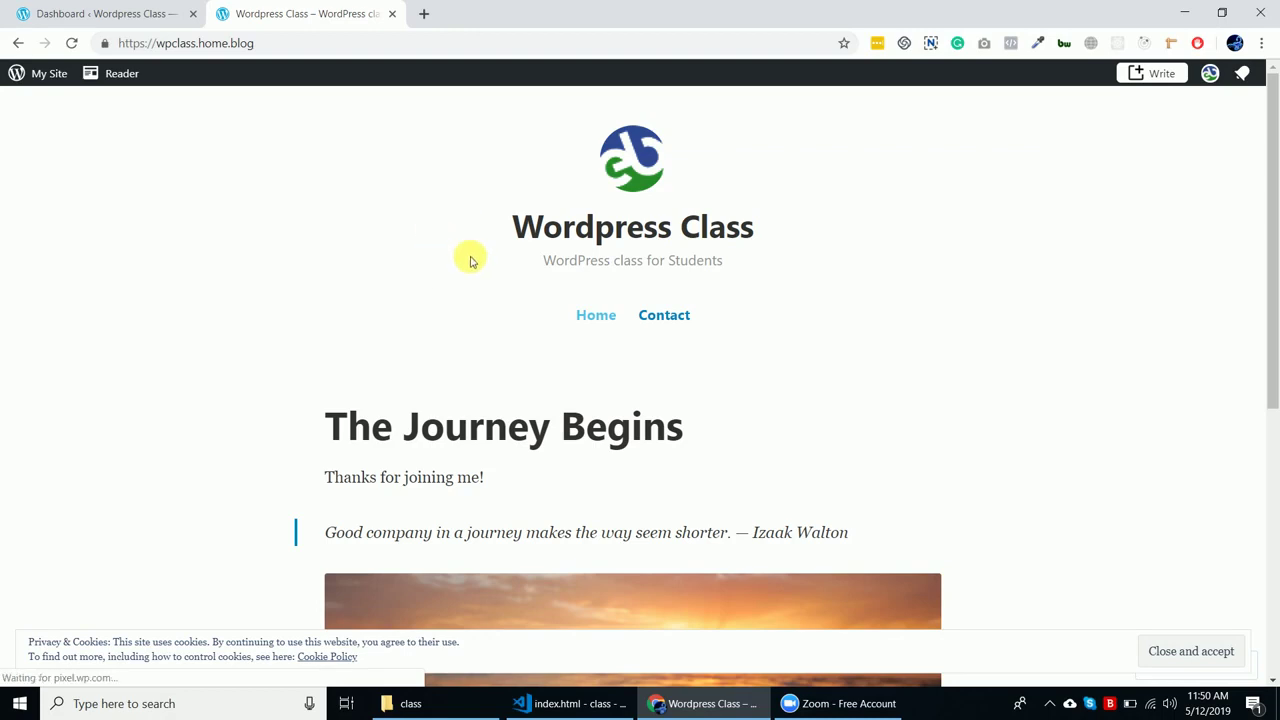
Step: Compare the admin dashboard with the public site by switching to the dashboard and back
click(140, 15)
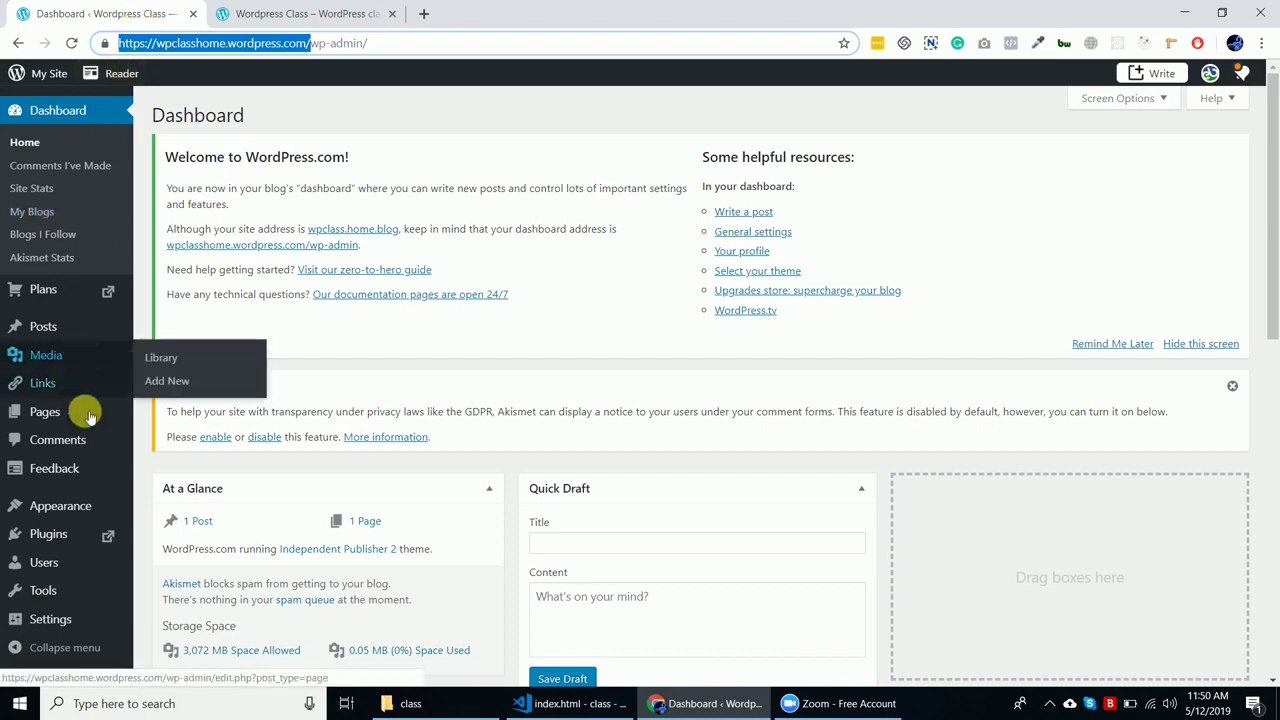
mouse_move(92, 484)
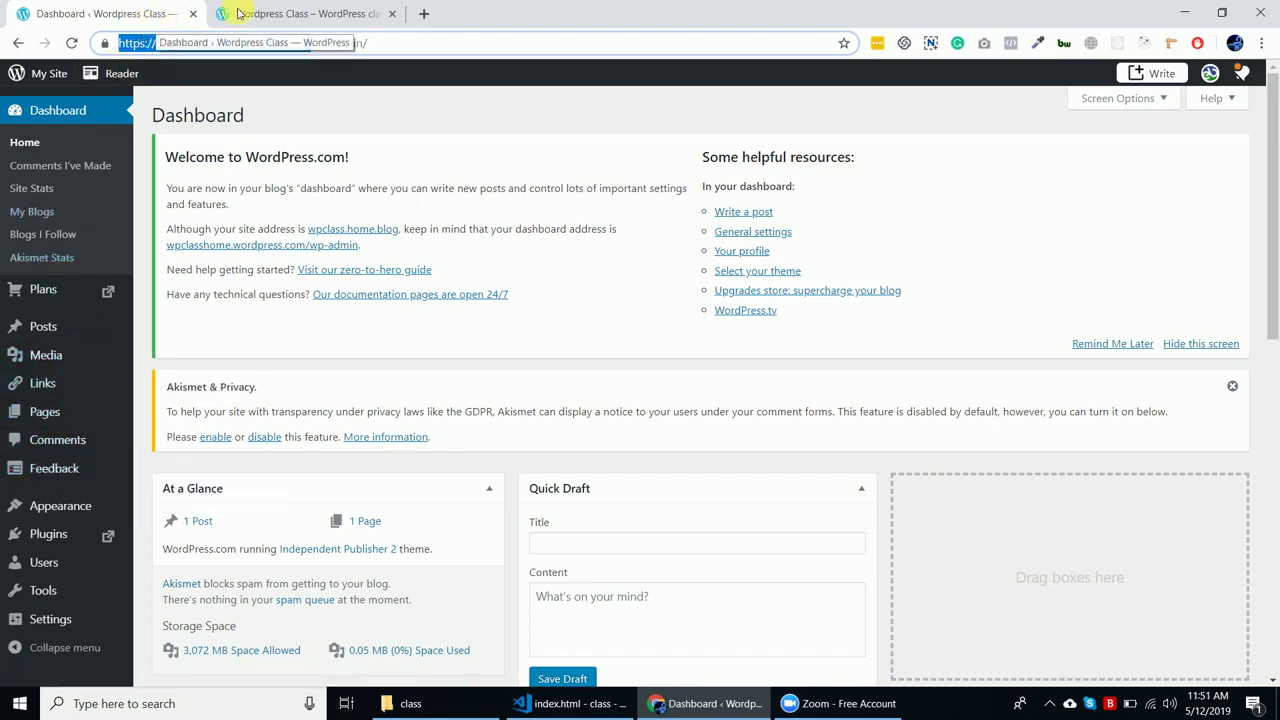
click(274, 12)
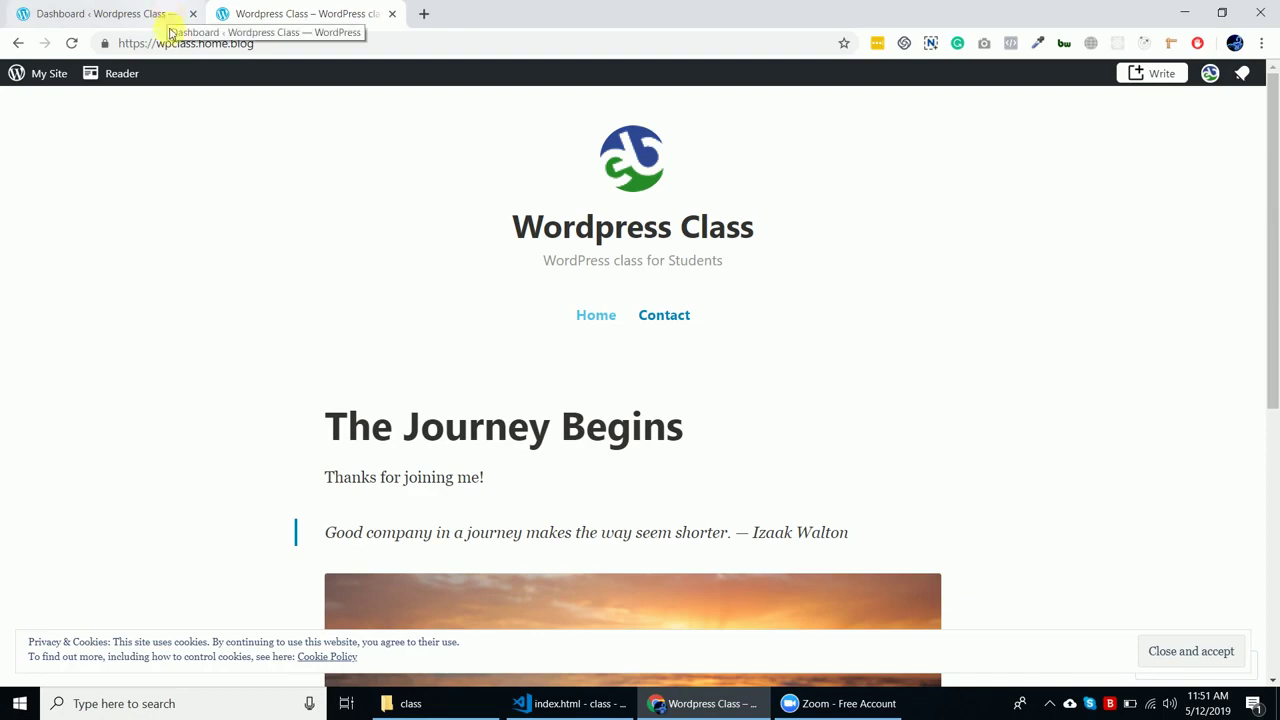
Step: Look over the public site's home page, from its web address down to the details below the first post
click(272, 45)
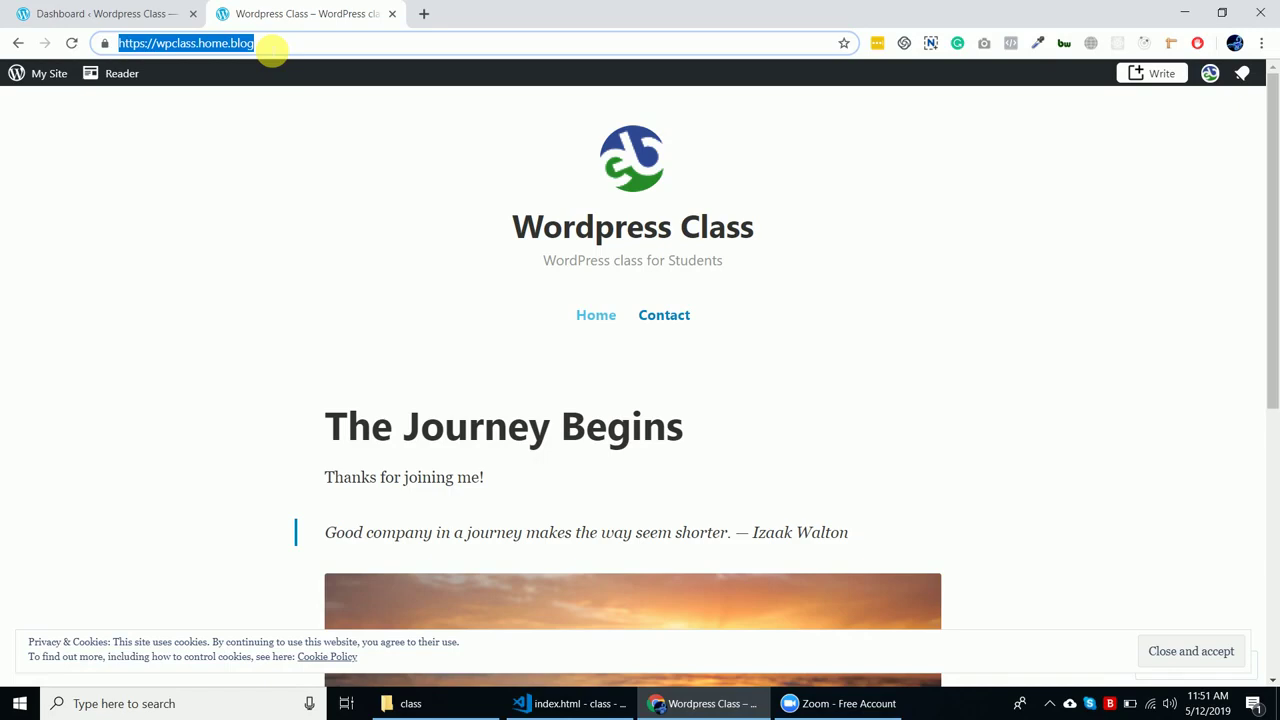
scroll(414, 295, down, 5)
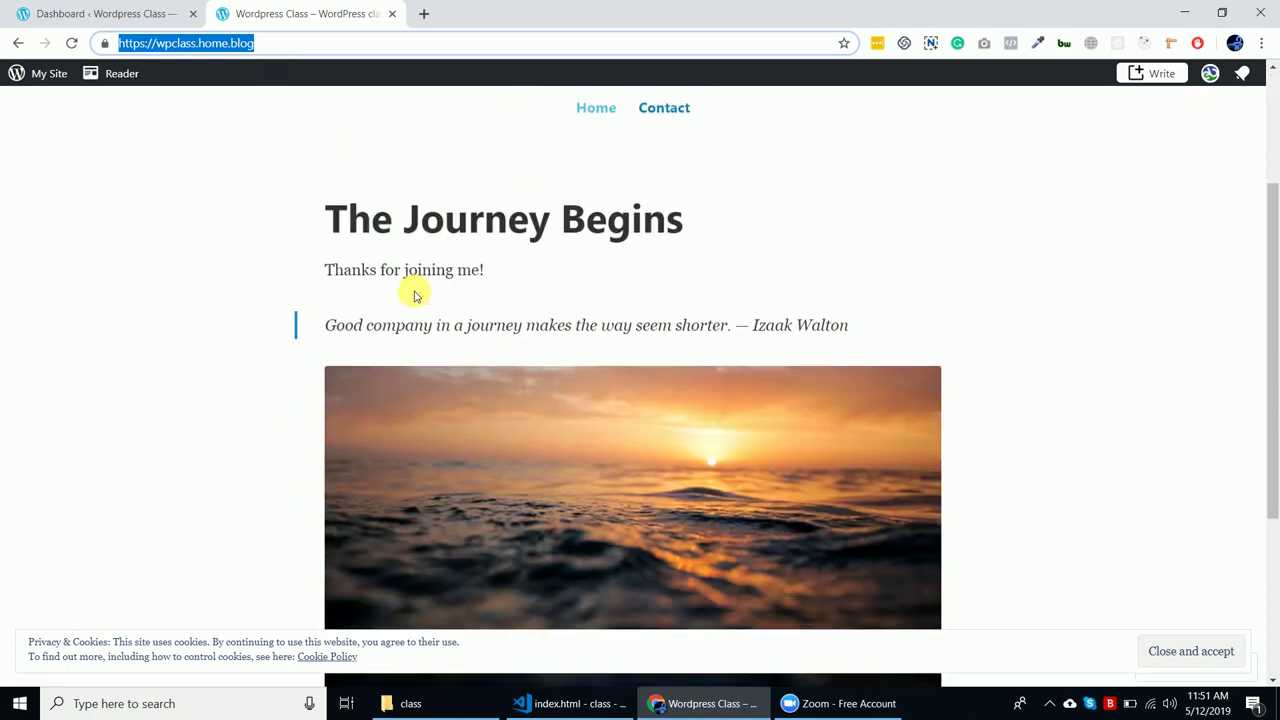
click(252, 43)
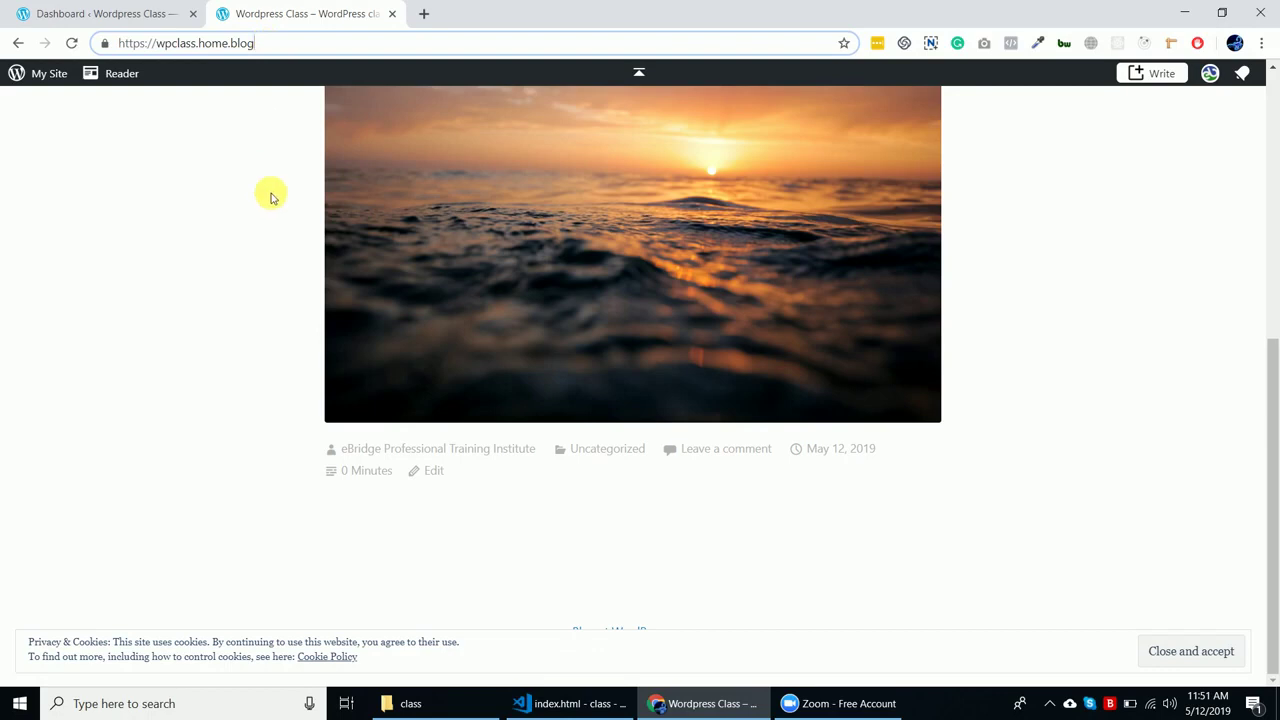
scroll(270, 195, up, 5)
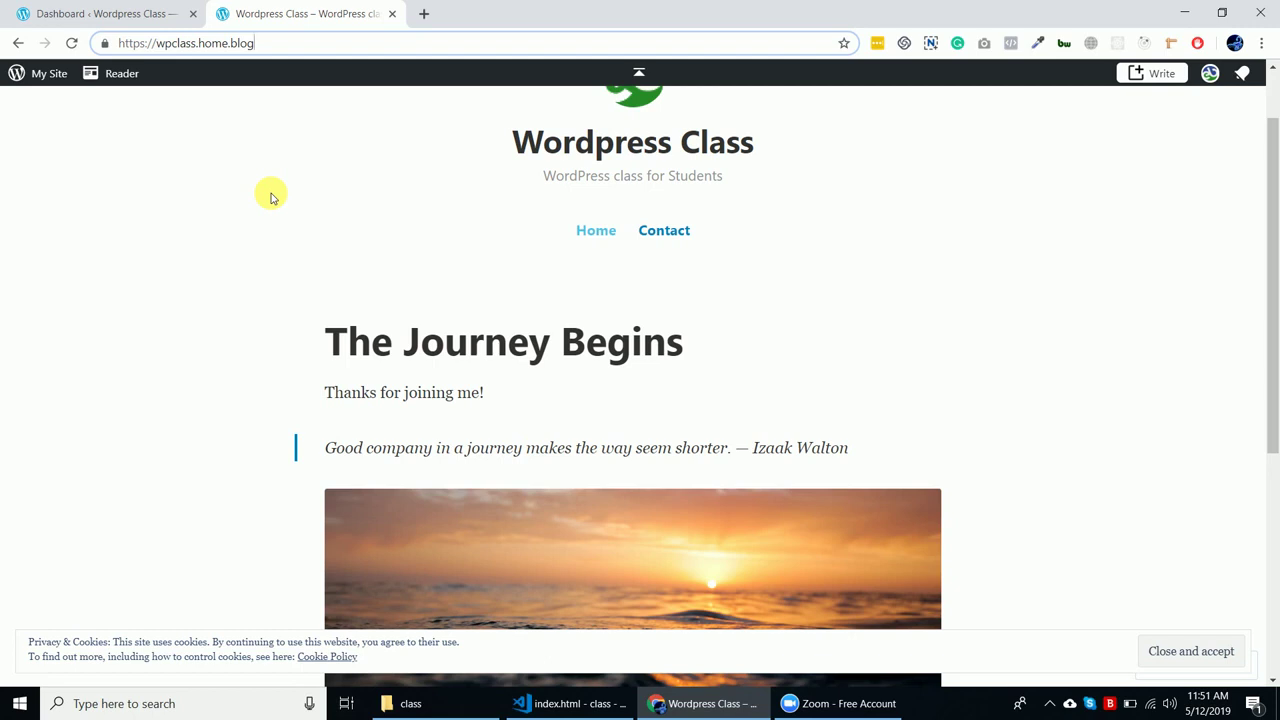
click(101, 13)
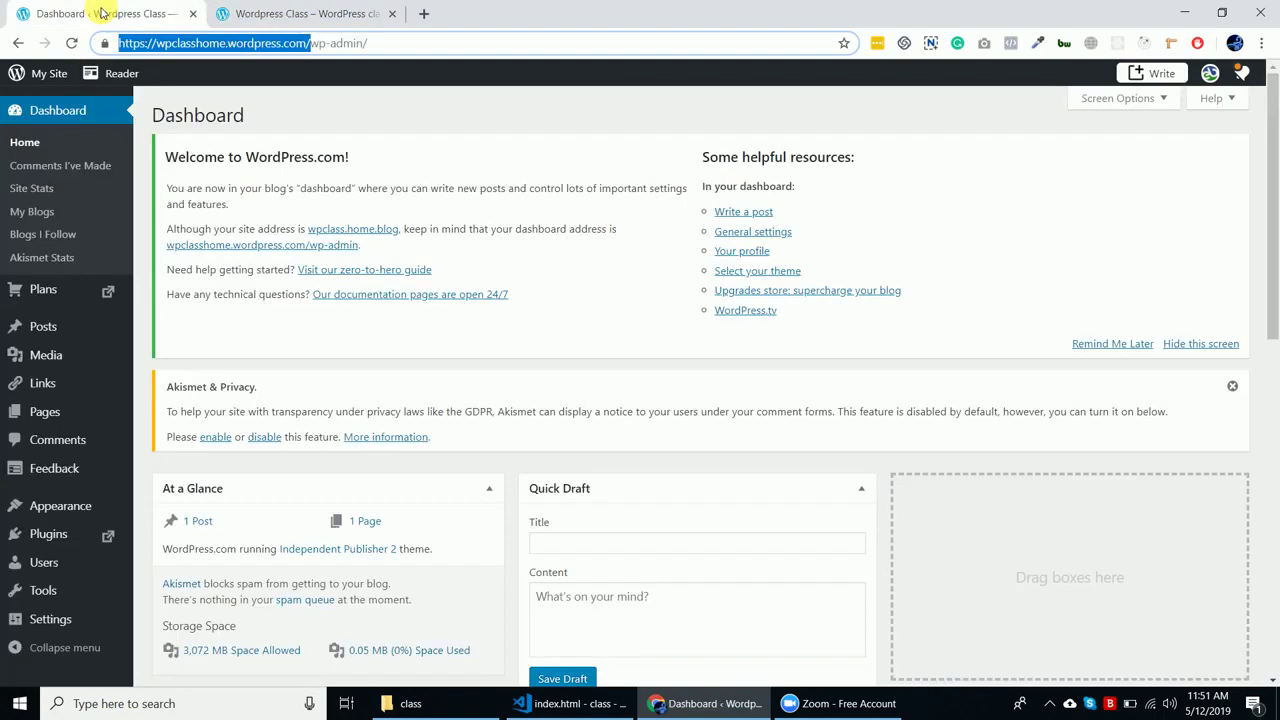
click(268, 13)
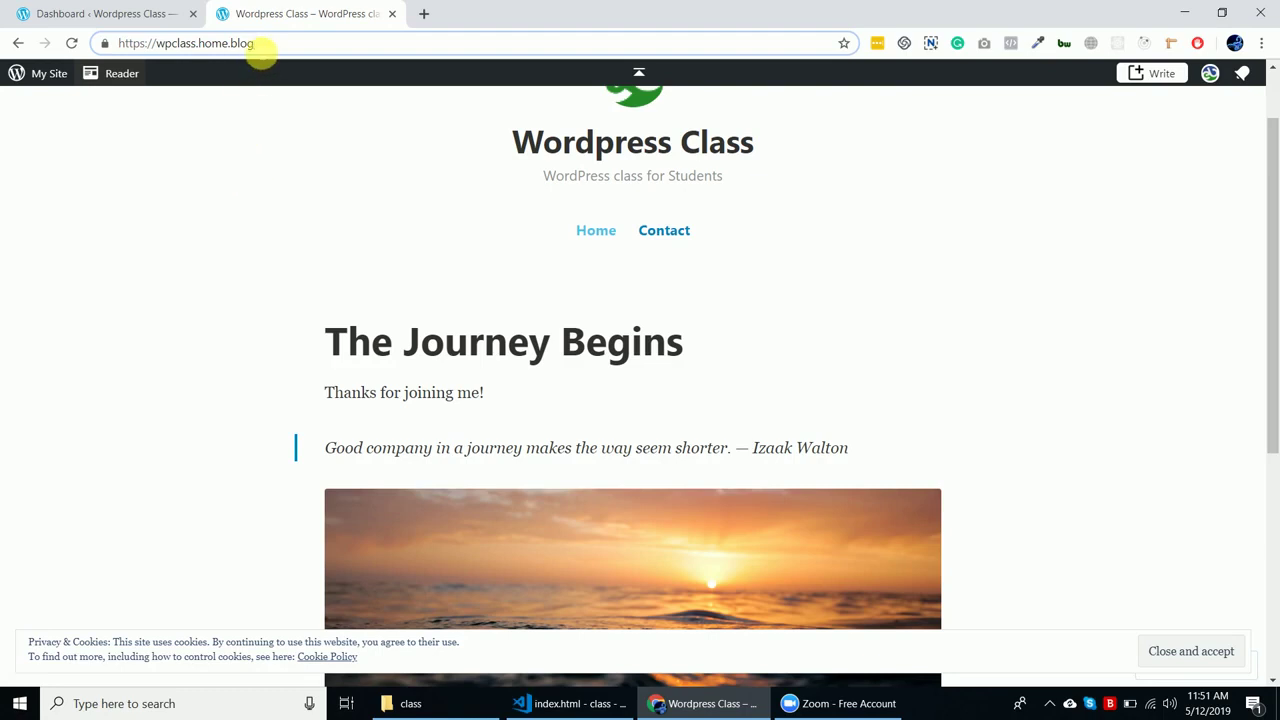
drag(256, 43, 104, 46)
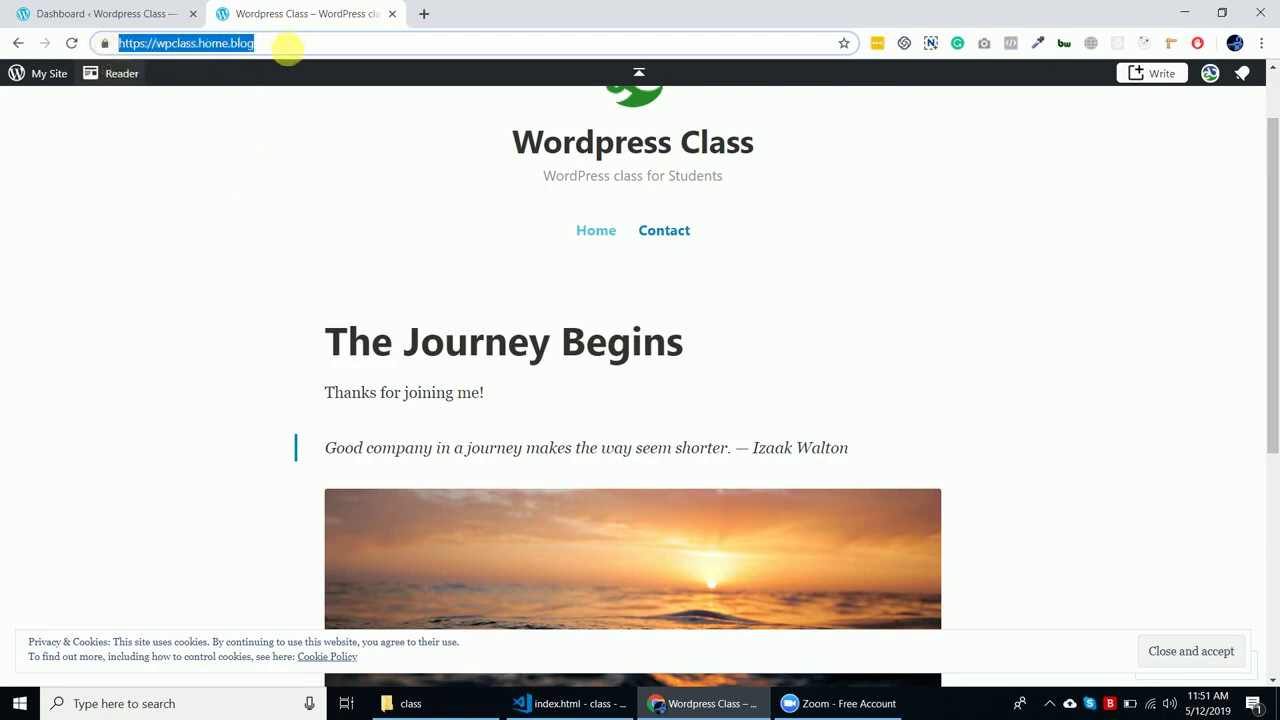
click(287, 50)
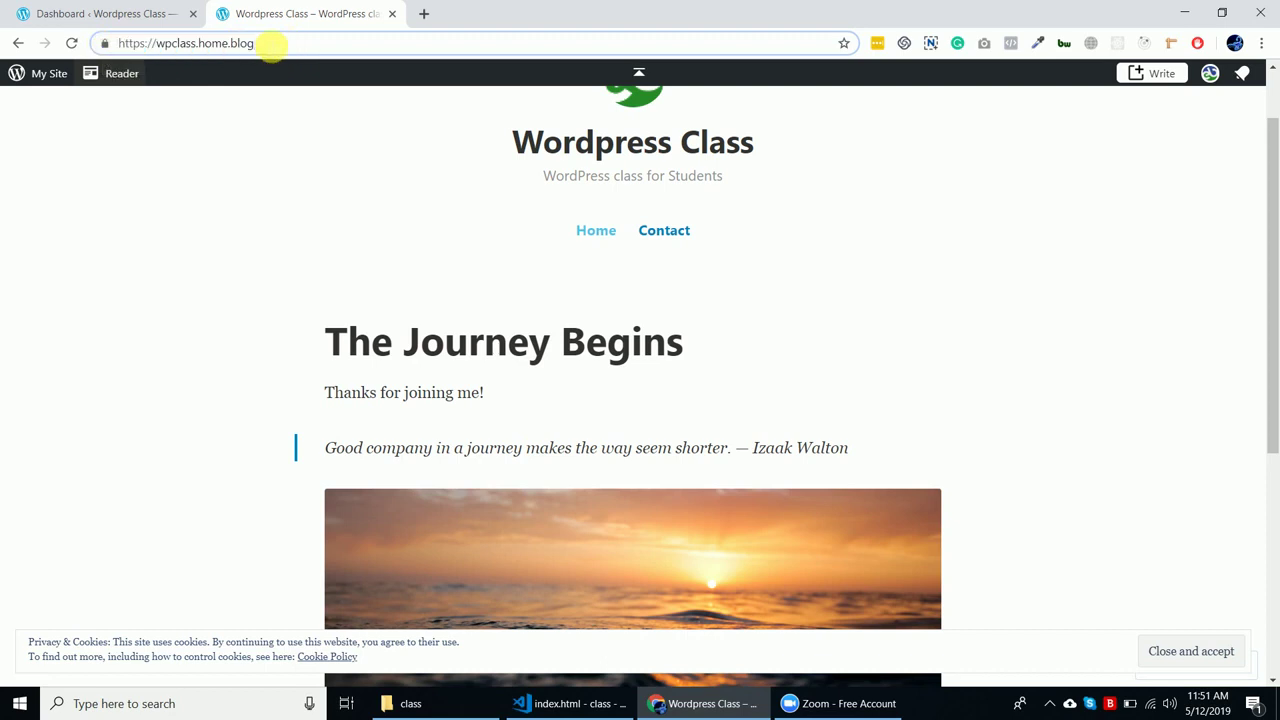
drag(272, 43, 118, 44)
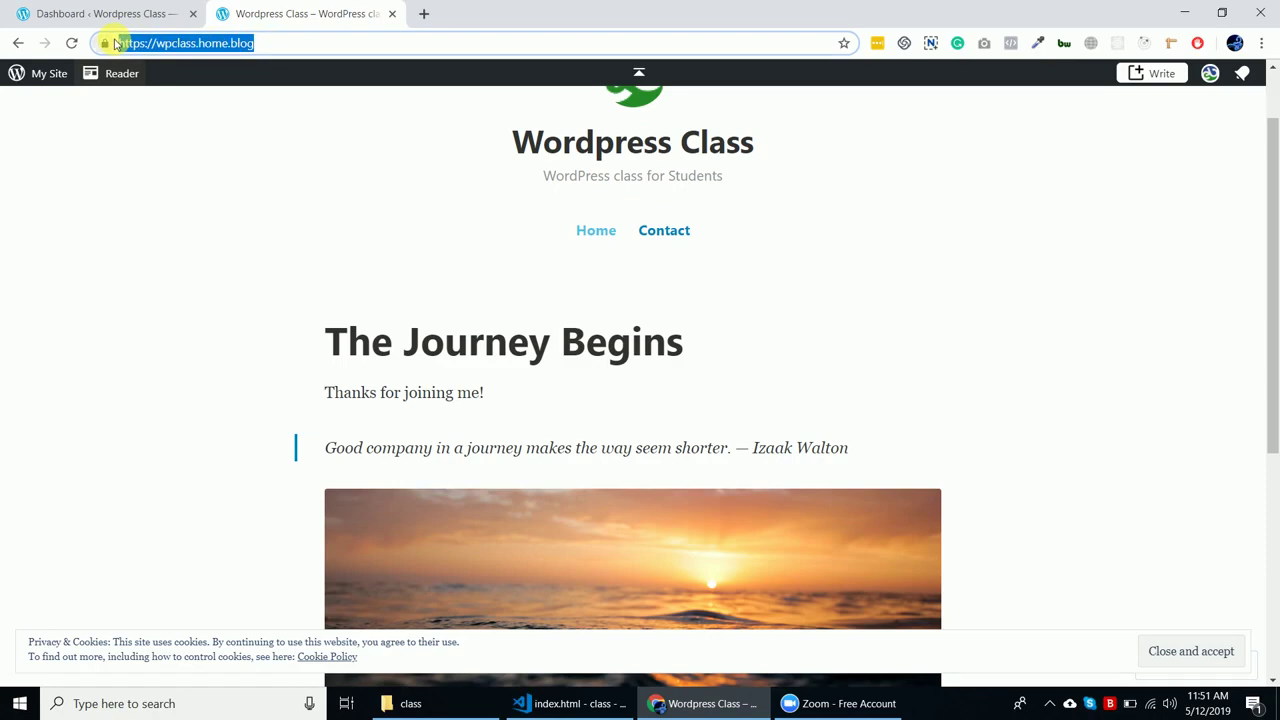